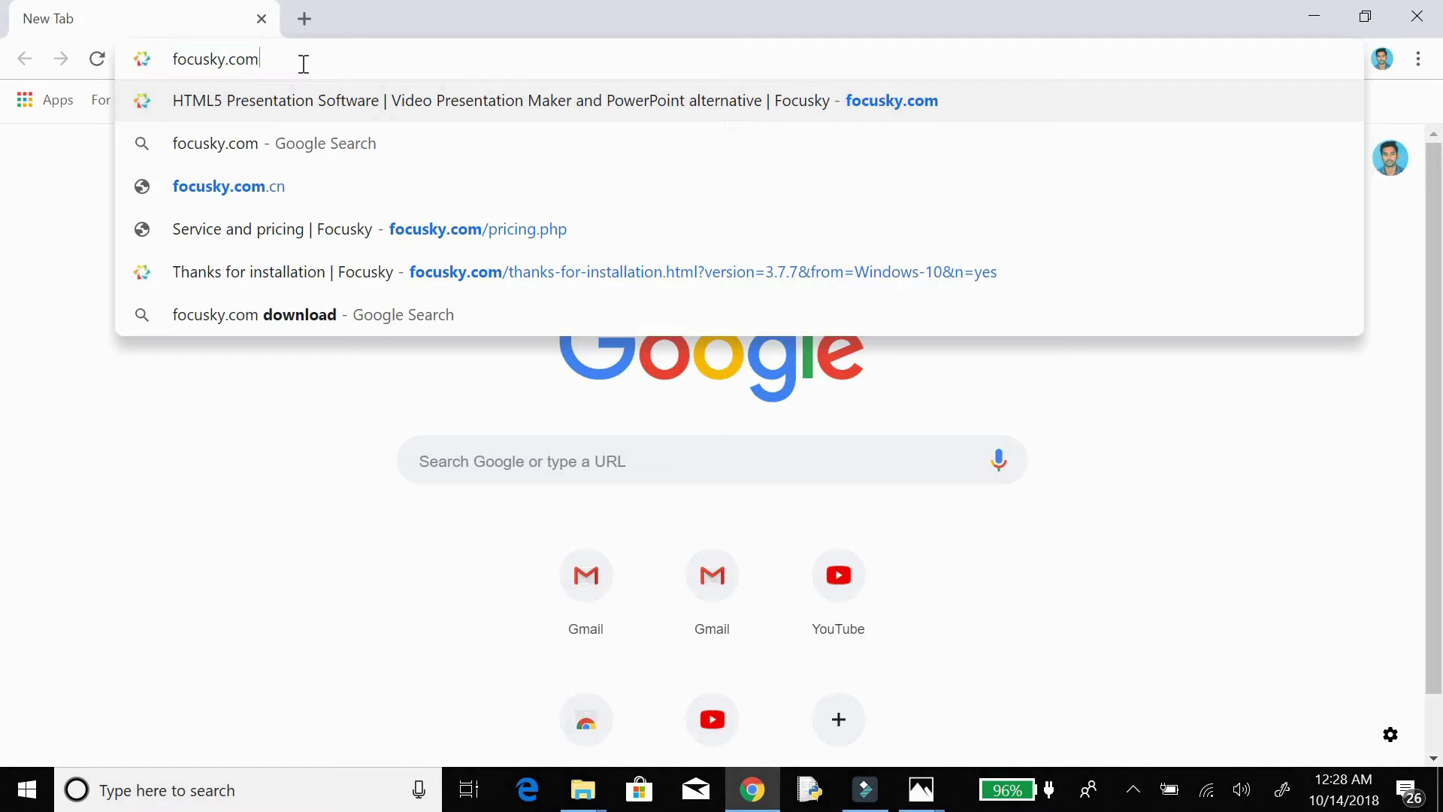
- Load focusky.com and download the free Focusky v3.7.7 Windows installer zip
key(Return)
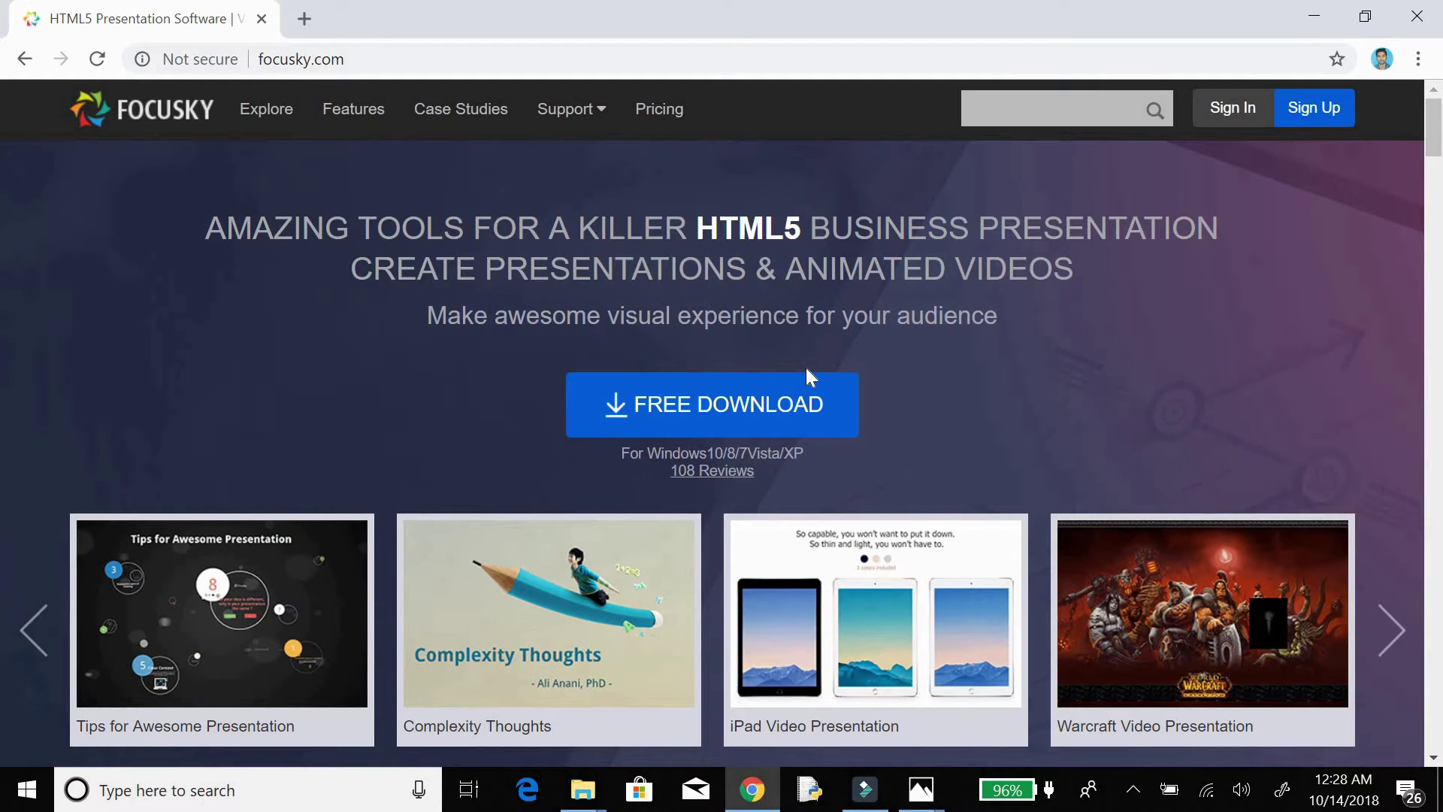
scroll(806, 368, down, 10)
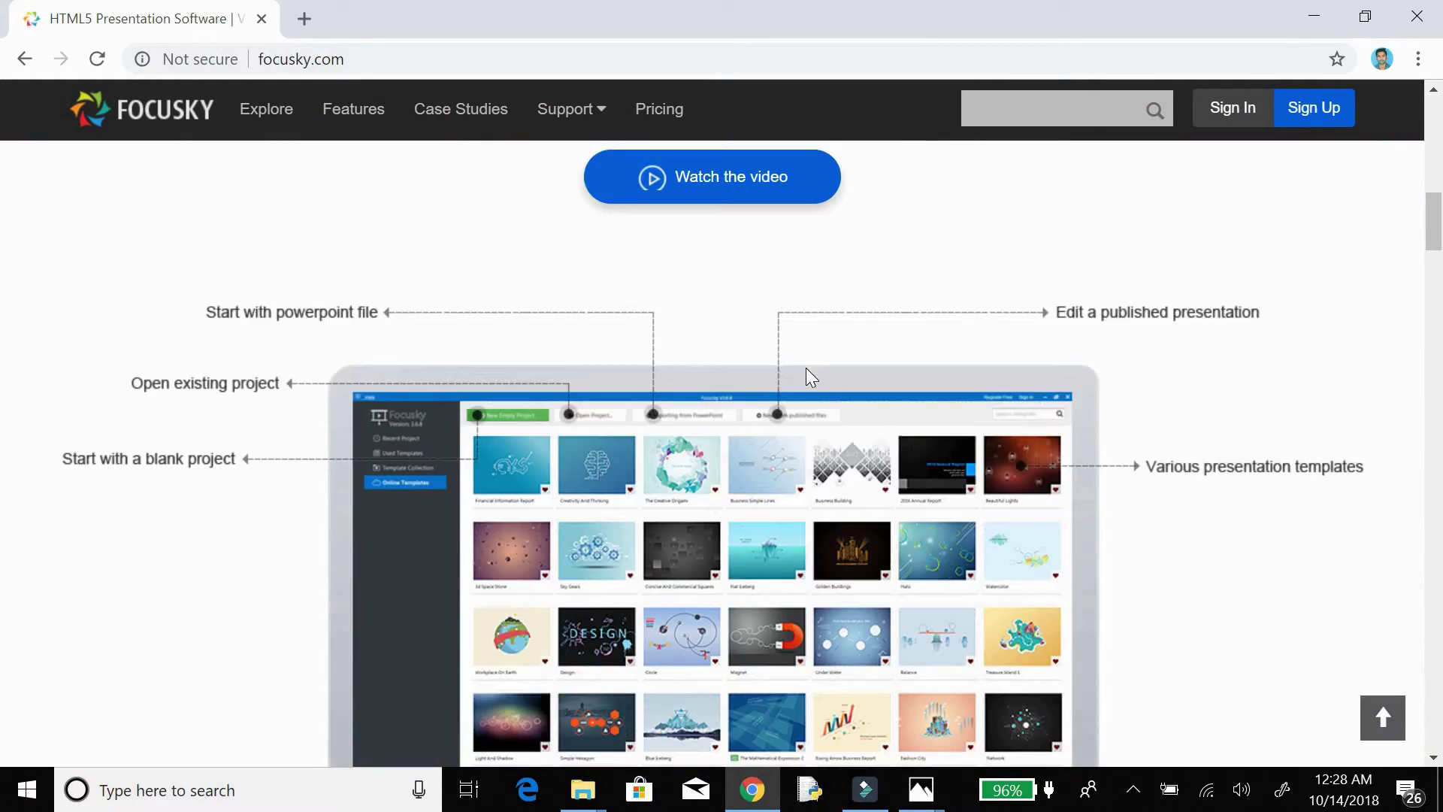
scroll(806, 368, down, 15)
scroll(806, 368, up, 20)
scroll(806, 367, up, 6)
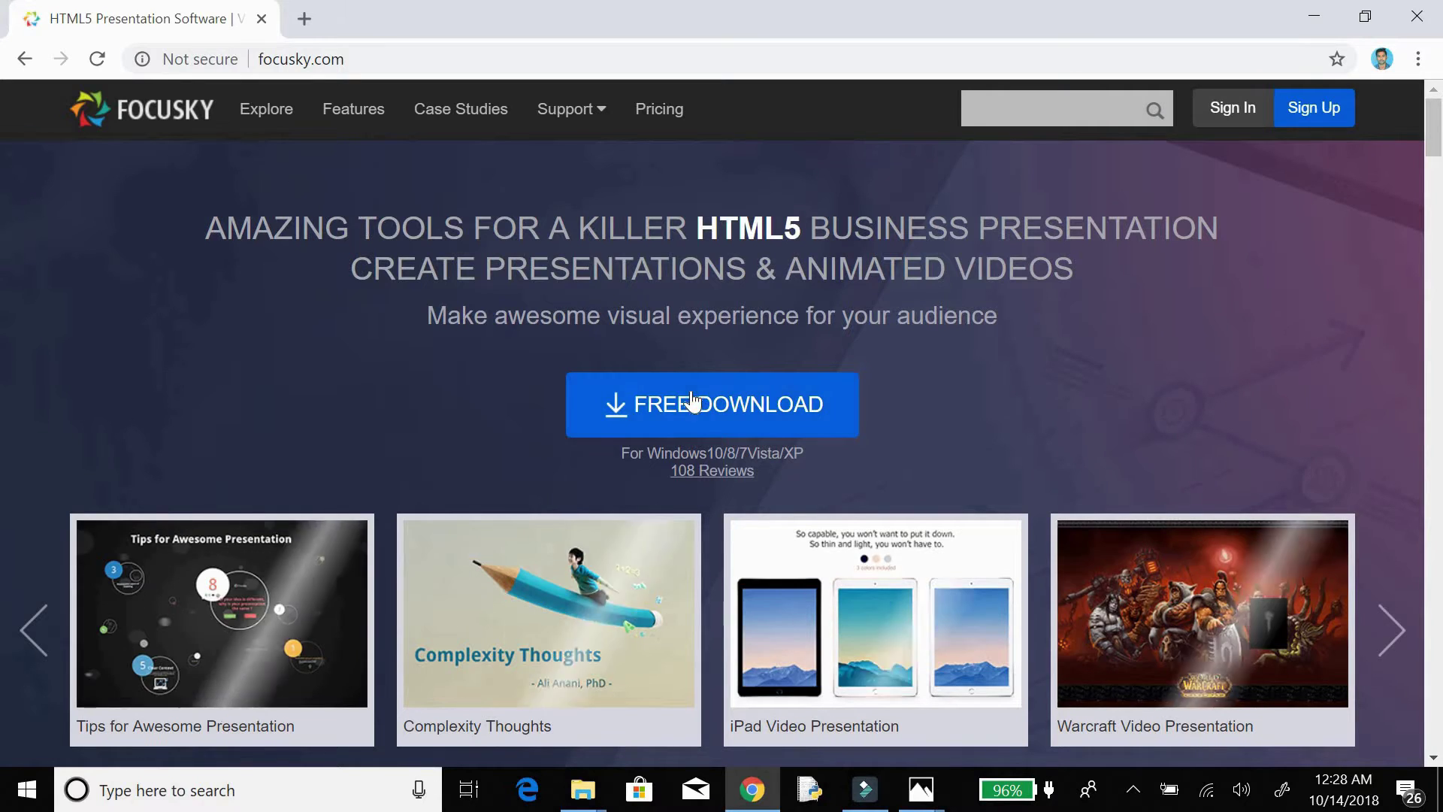
scroll(575, 551, down, 3)
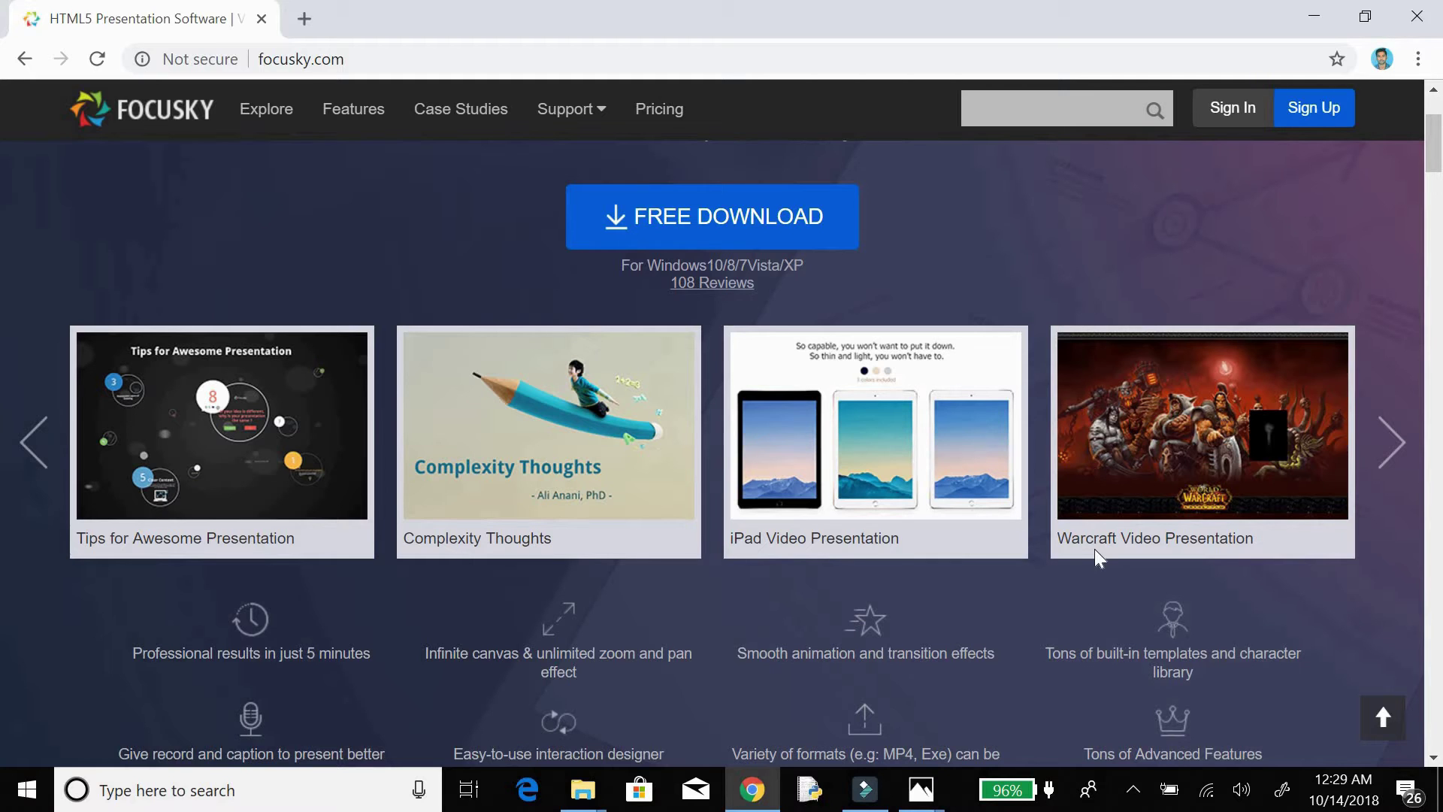
scroll(744, 412, up, 2)
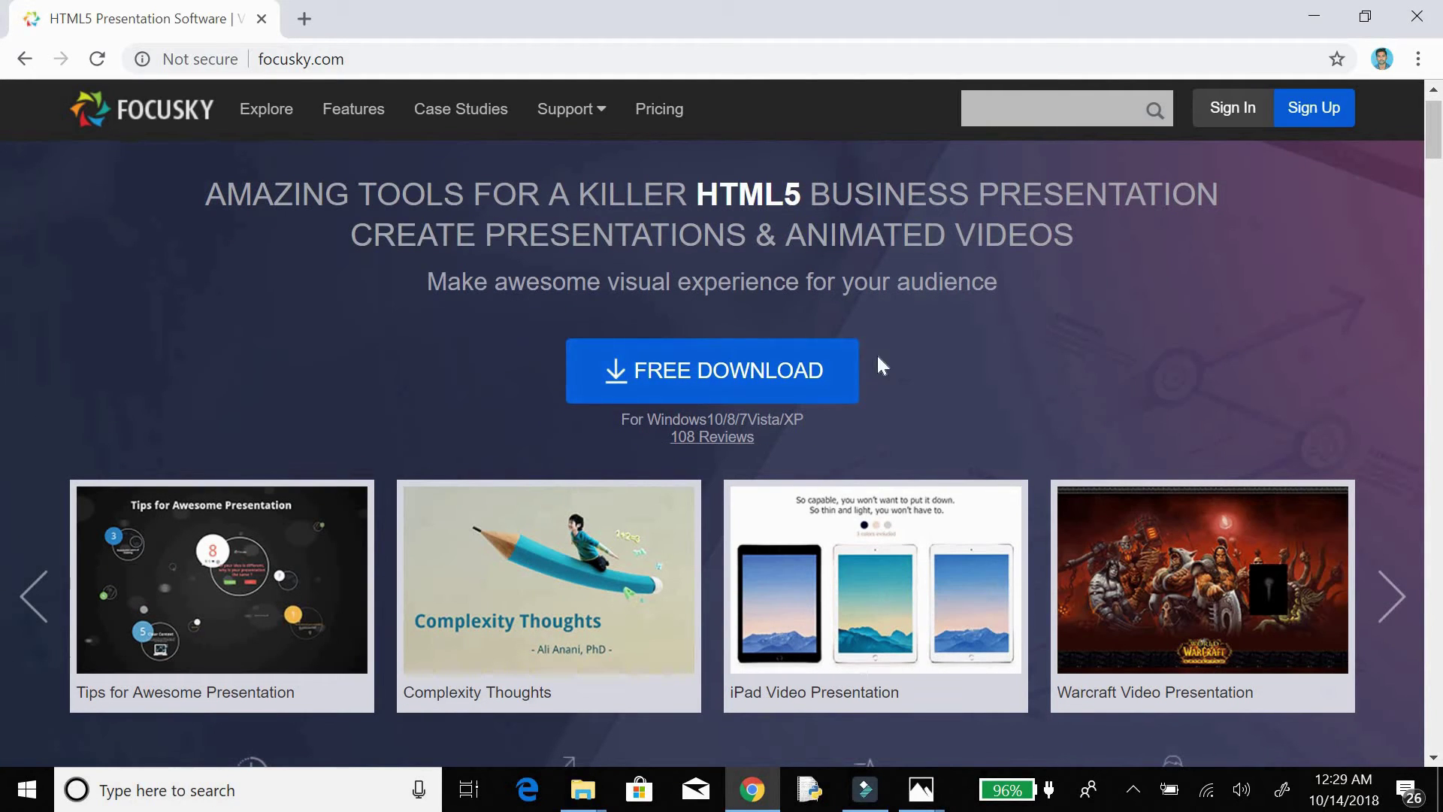
scroll(847, 538, down, 9)
scroll(846, 535, up, 9)
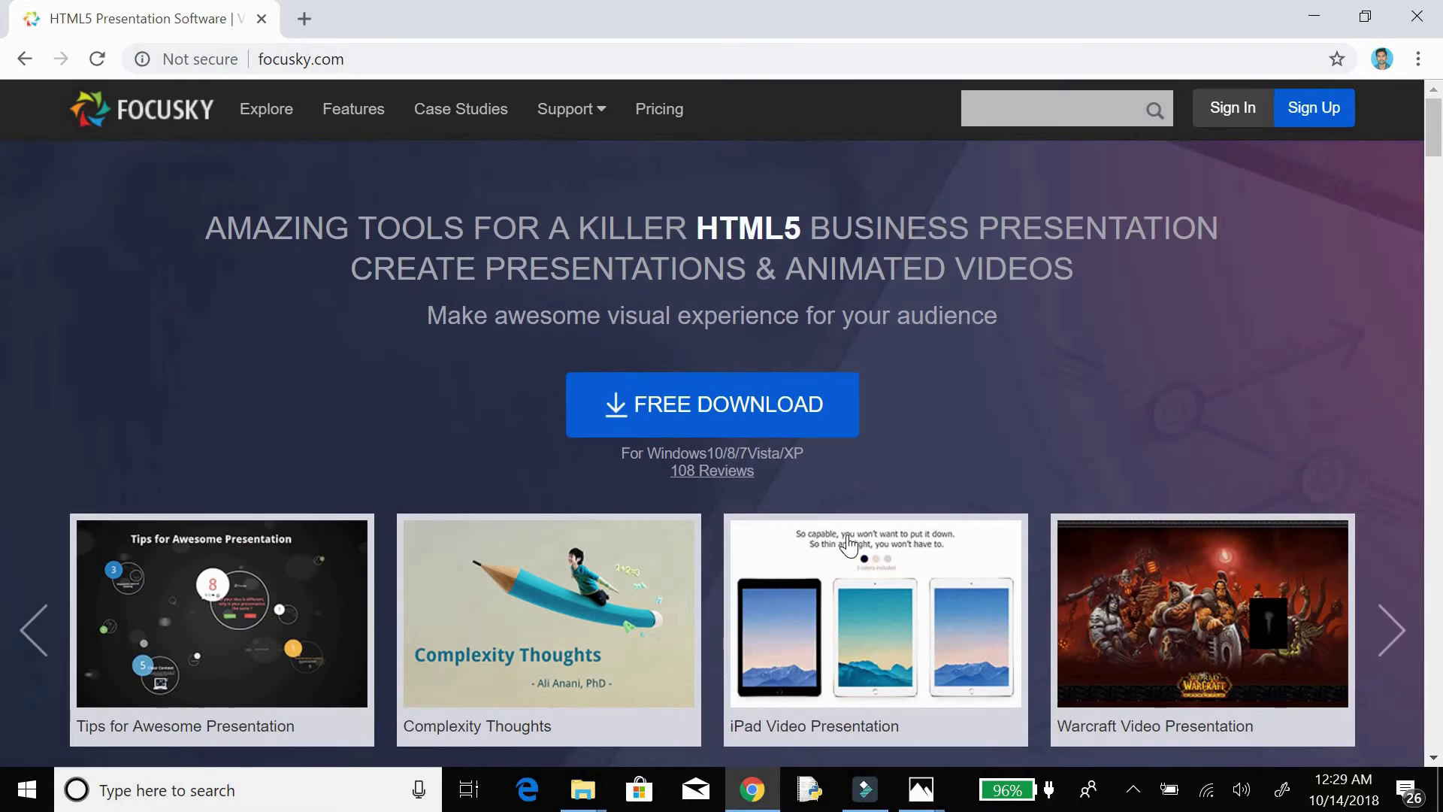
click(689, 403)
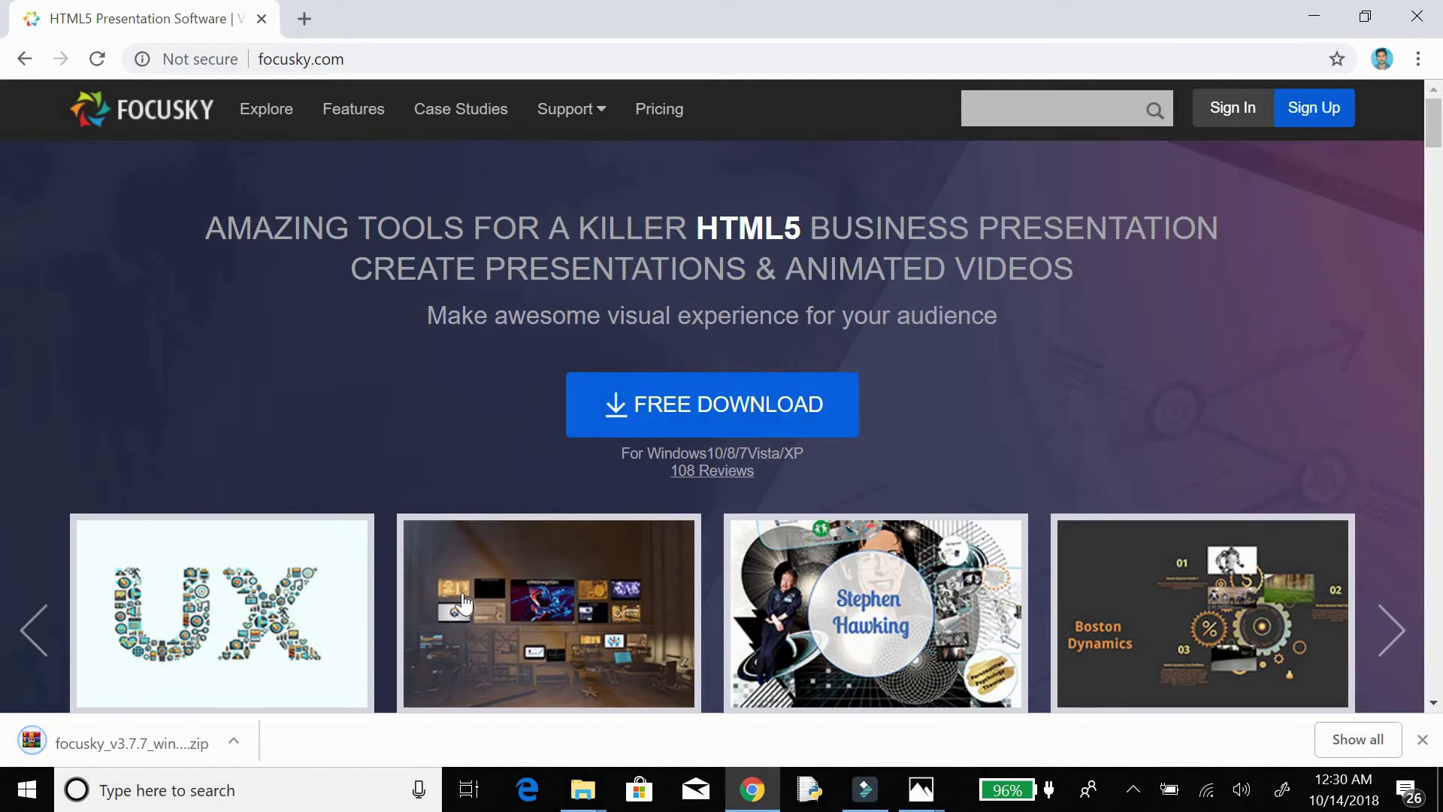
- Extract focusky_v3.7.7_win_setup from the downloaded zip onto the desktop with WinRAR, then close WinRAR
click(233, 746)
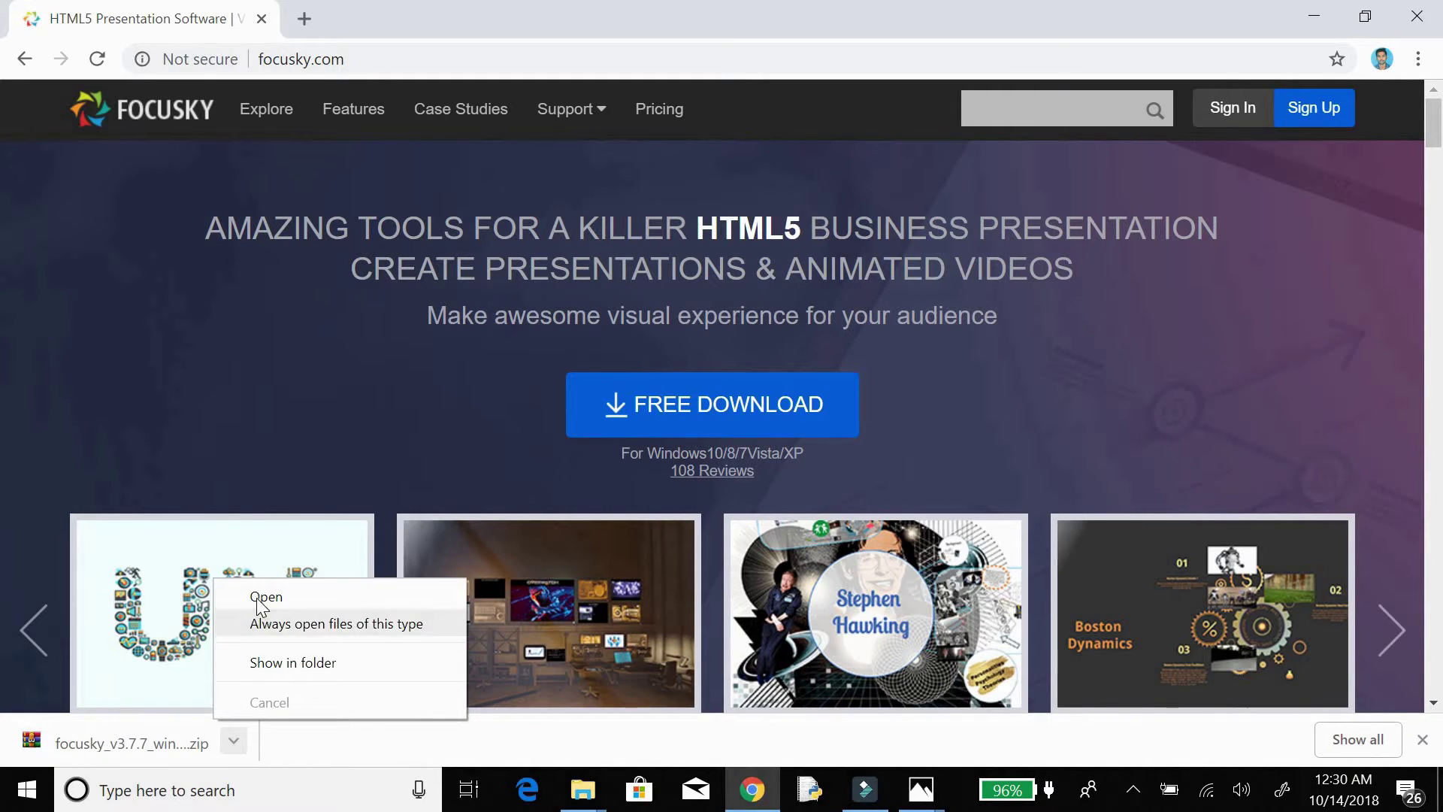
click(260, 597)
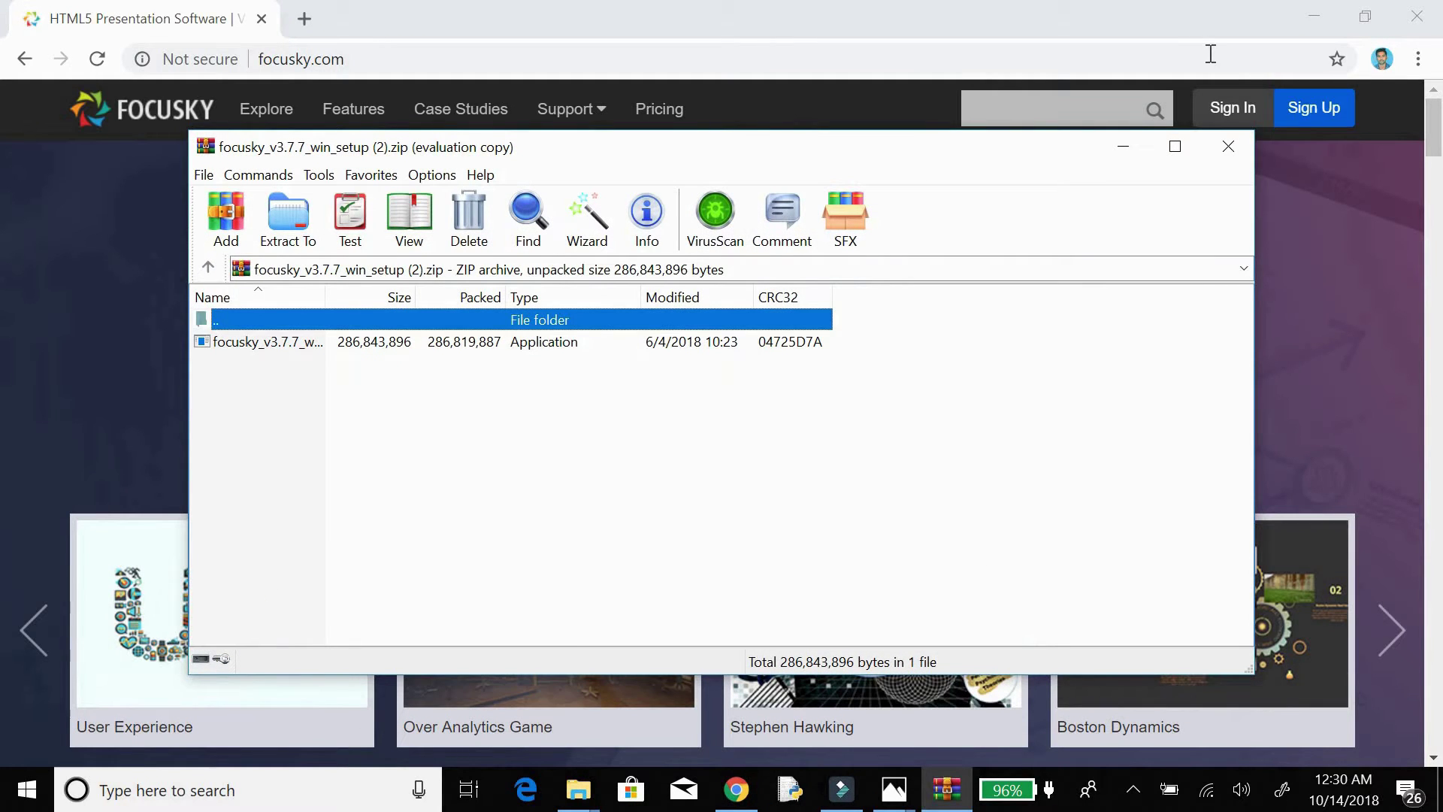
click(1316, 11)
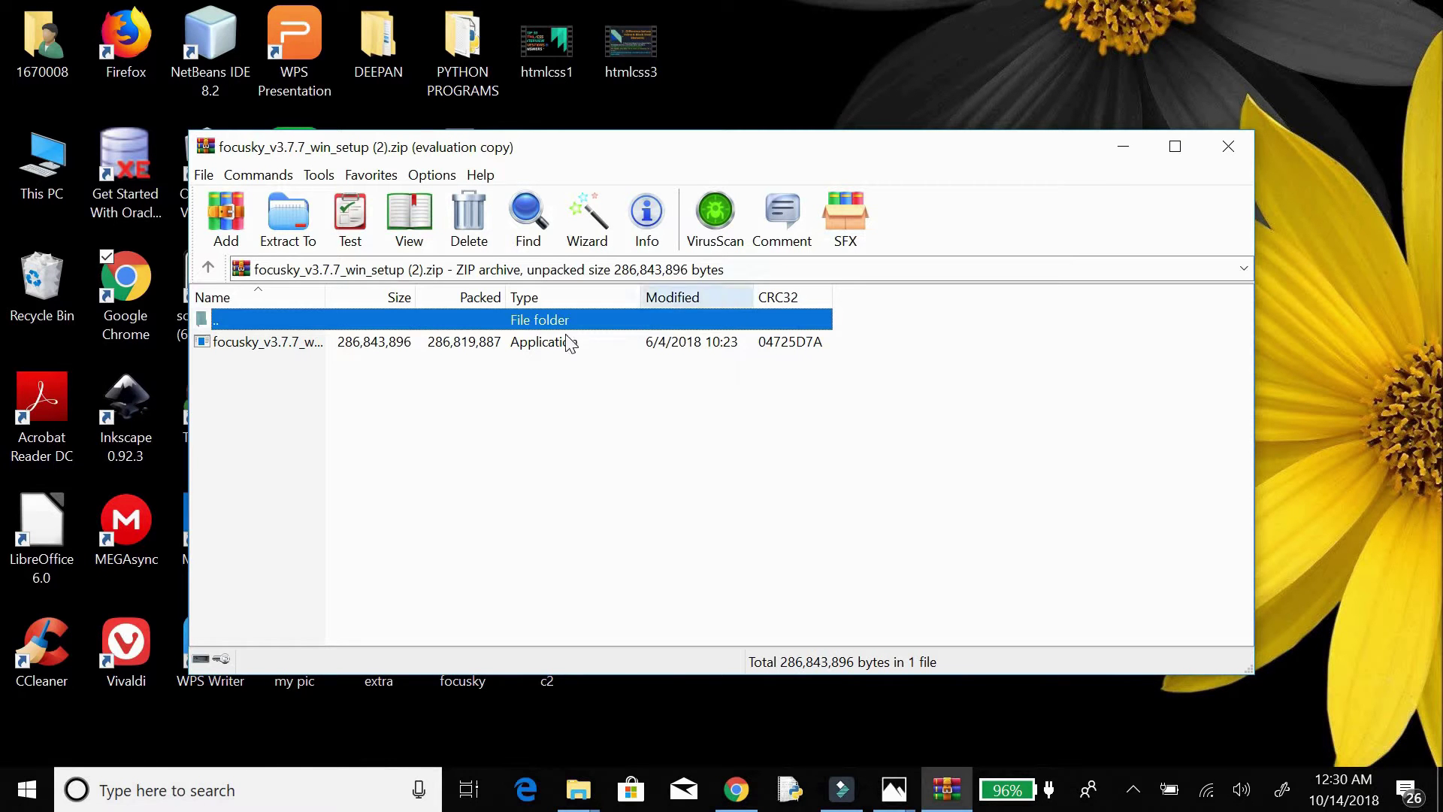
click(489, 347)
drag(491, 348, 889, 21)
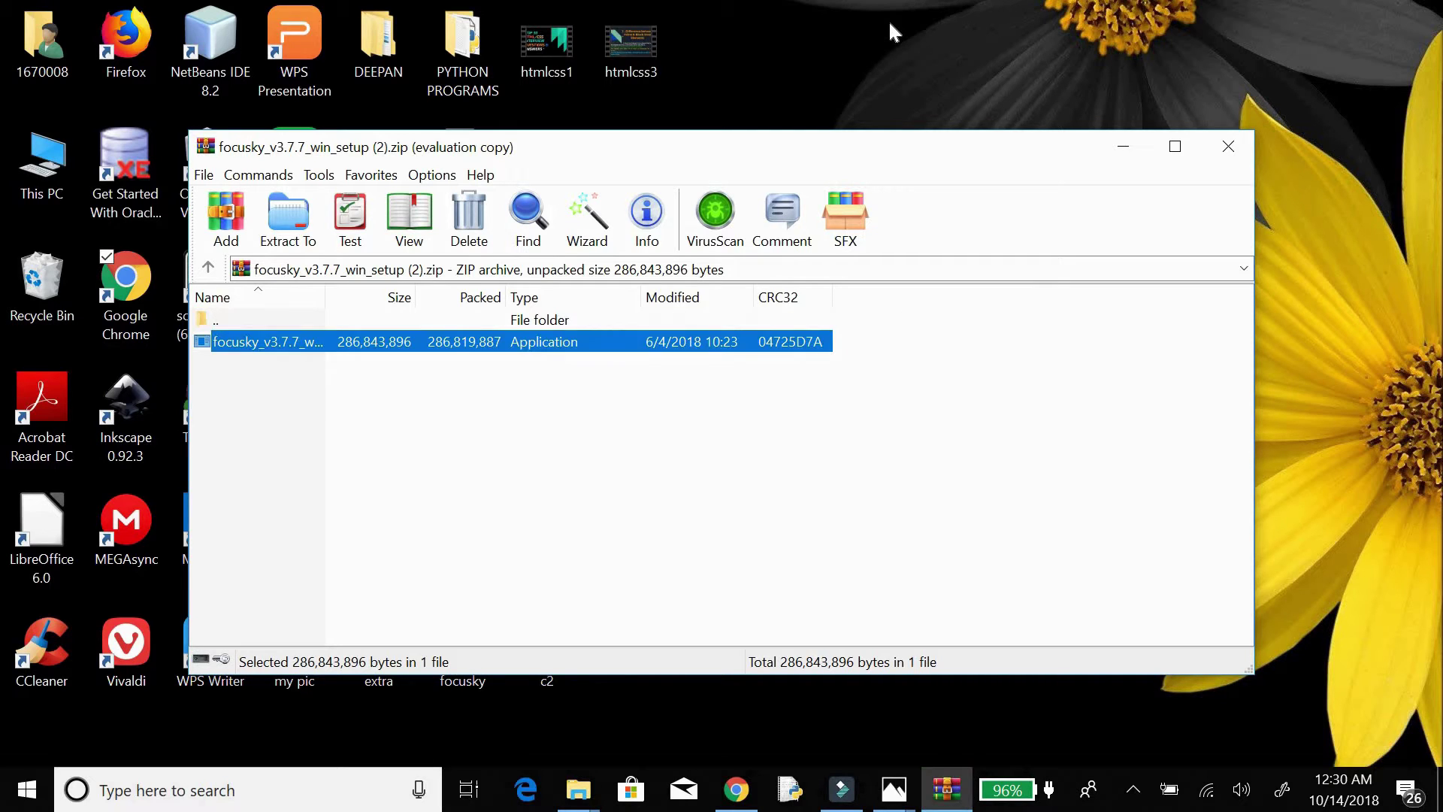
click(1229, 147)
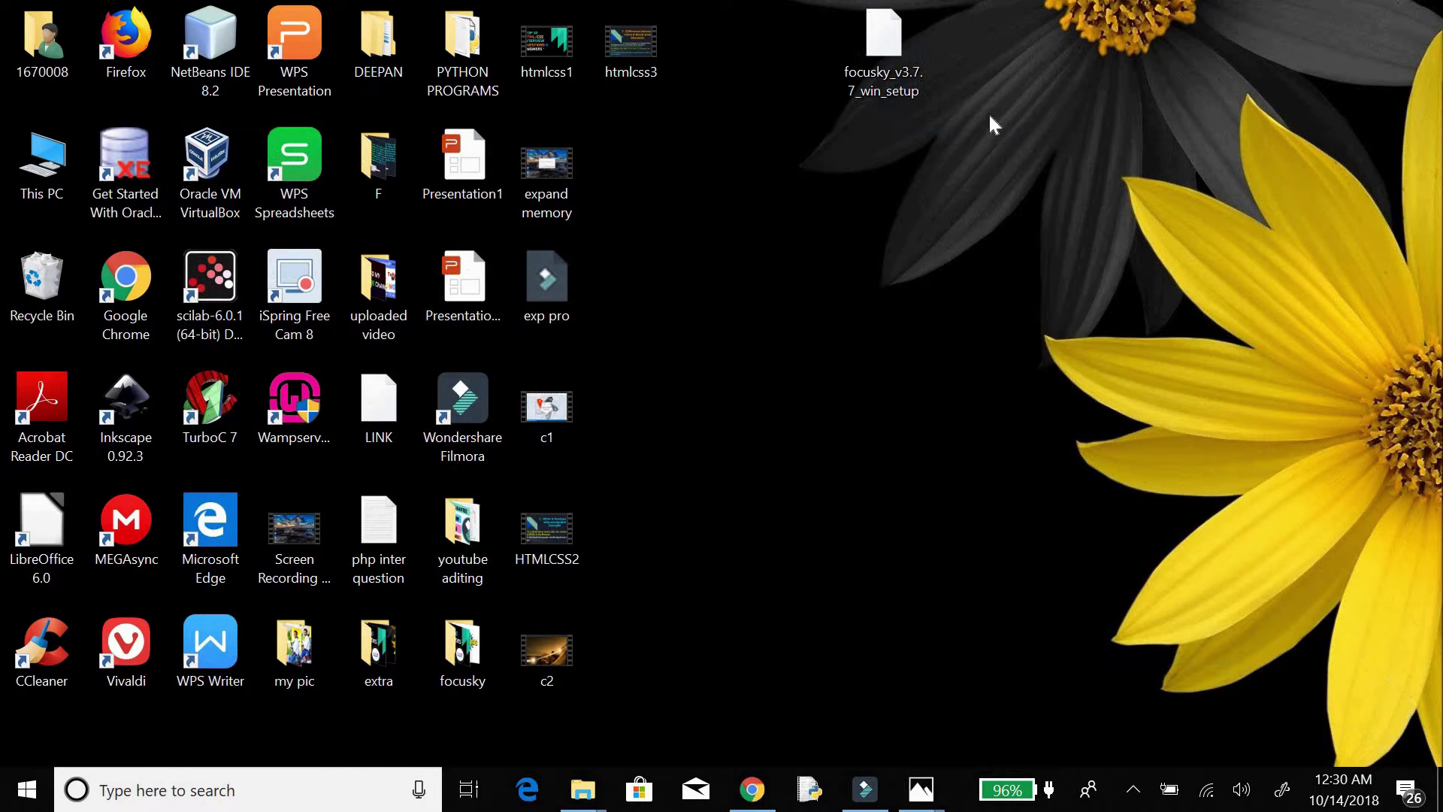
- Launch the Focusky installer and accept the licence agreement
double_click(889, 81)
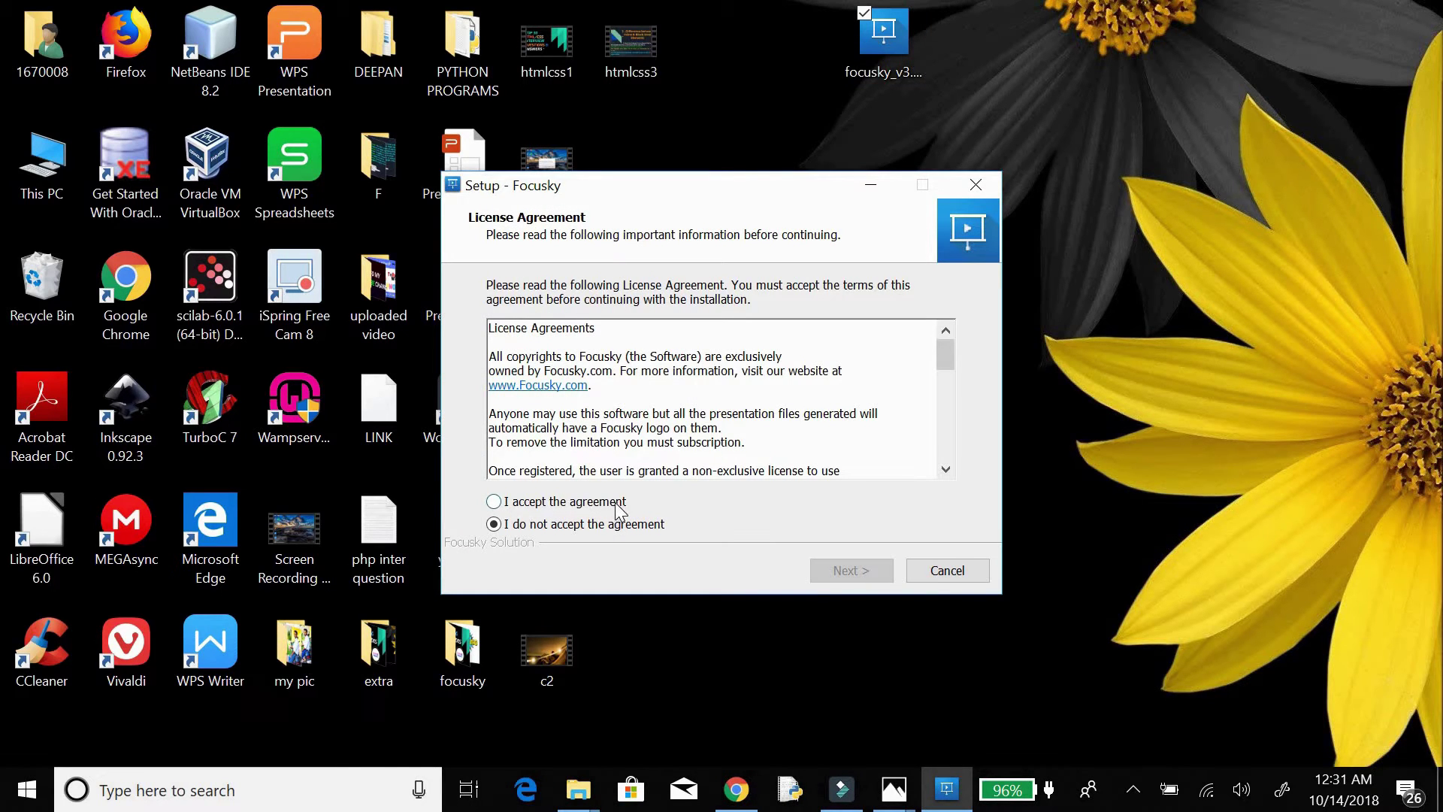
scroll(567, 413, down, 5)
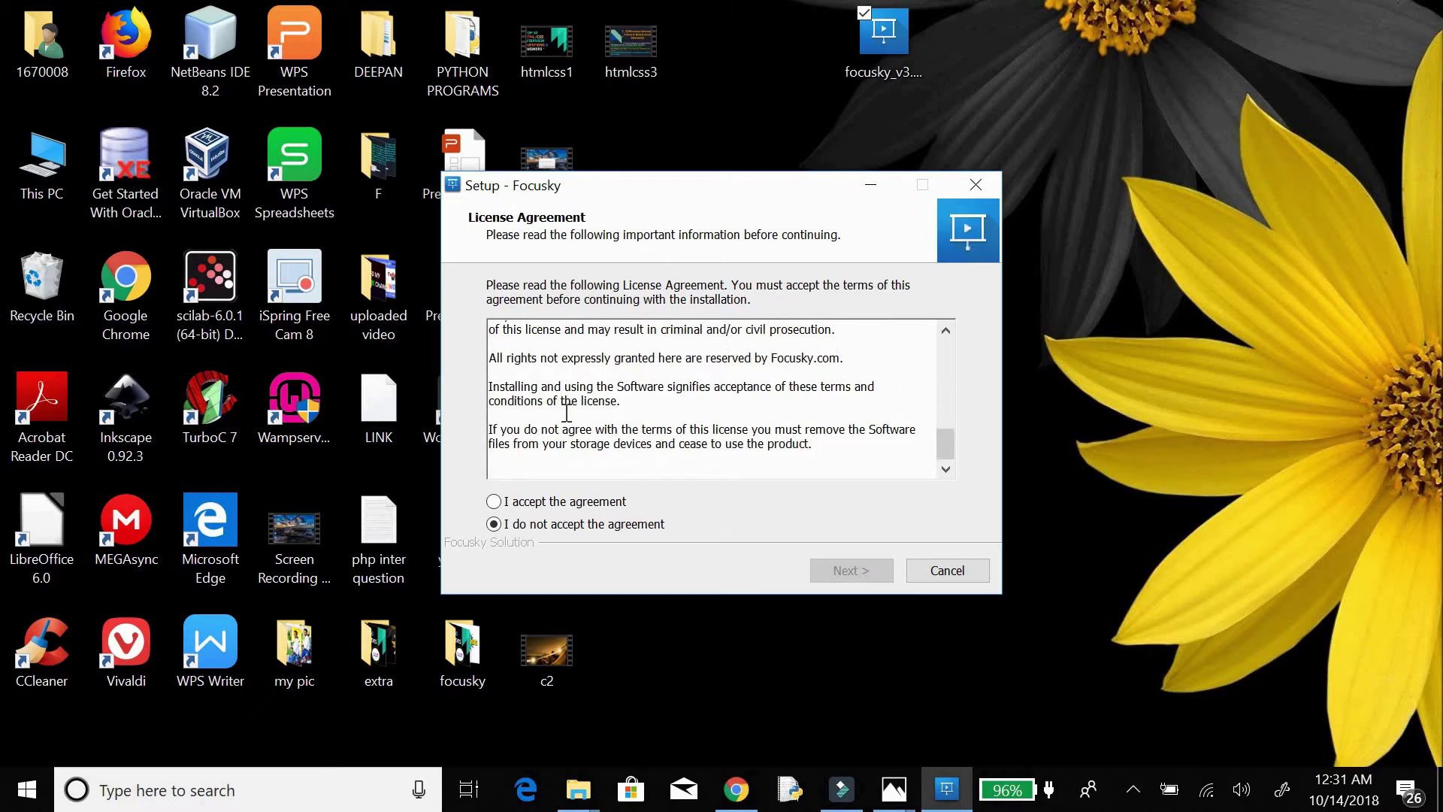
scroll(567, 413, up, 5)
scroll(567, 412, down, 5)
click(495, 504)
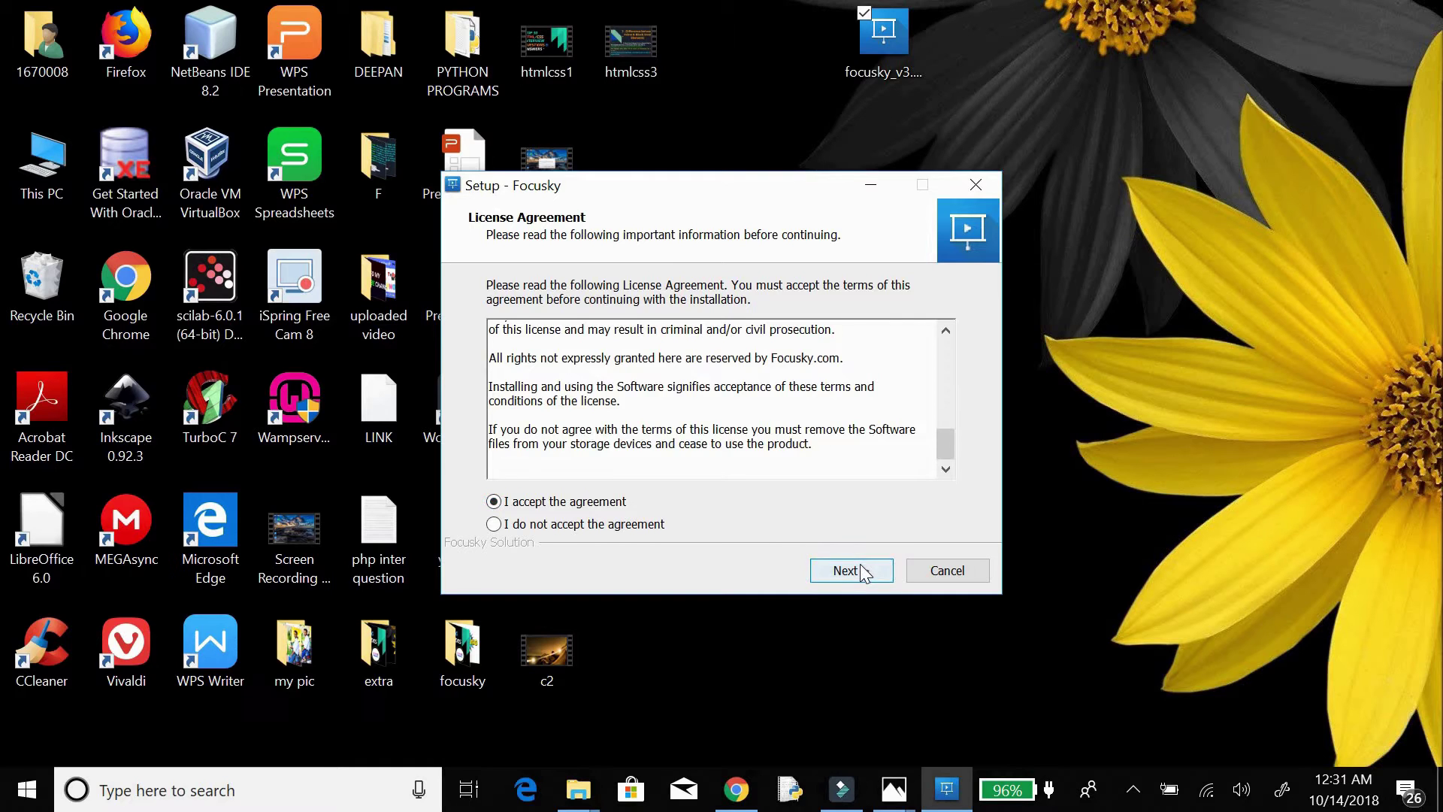
click(857, 569)
- Keep the default location, Start Menu folder, desktop shortcut and taskbar pin, and install
click(863, 571)
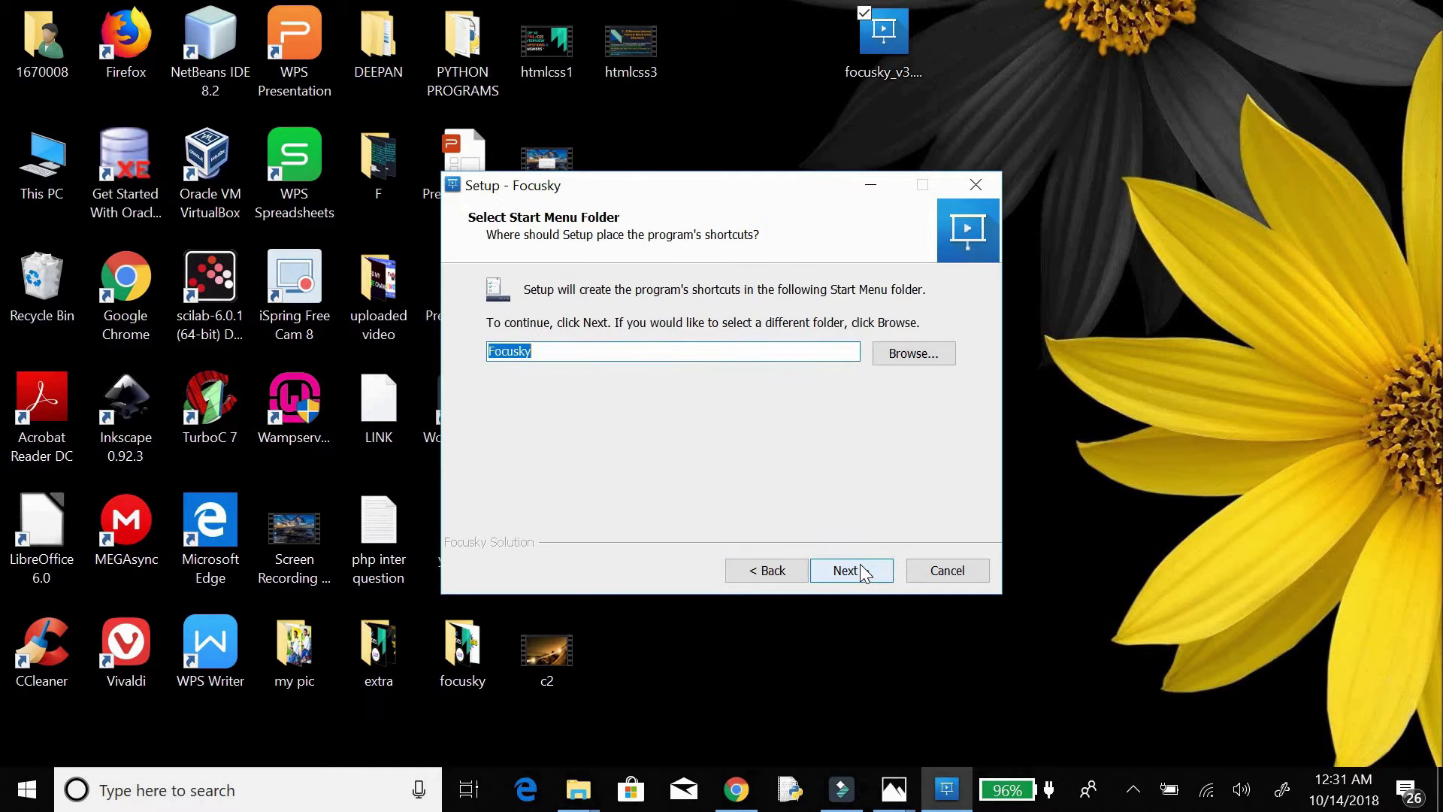
click(863, 571)
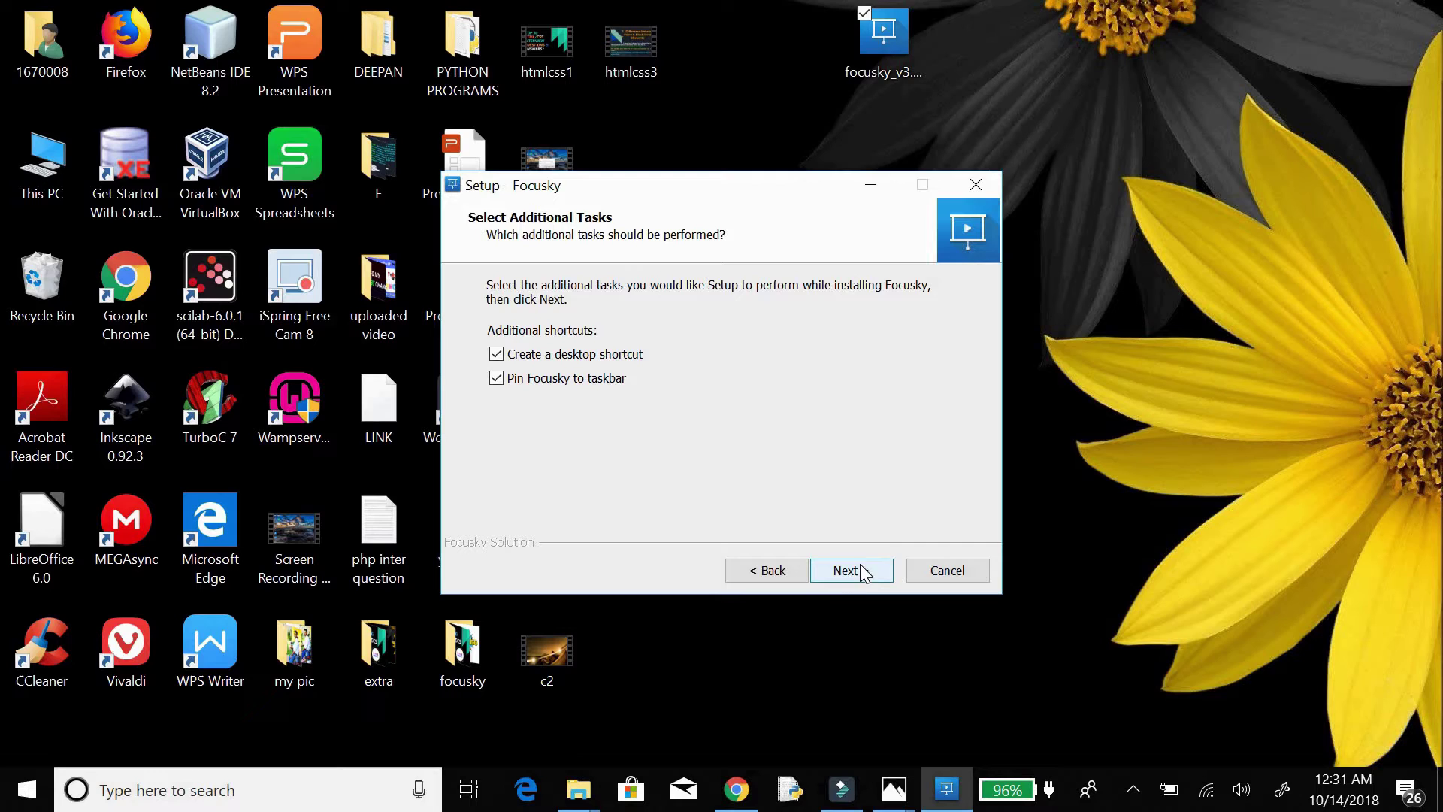
click(864, 576)
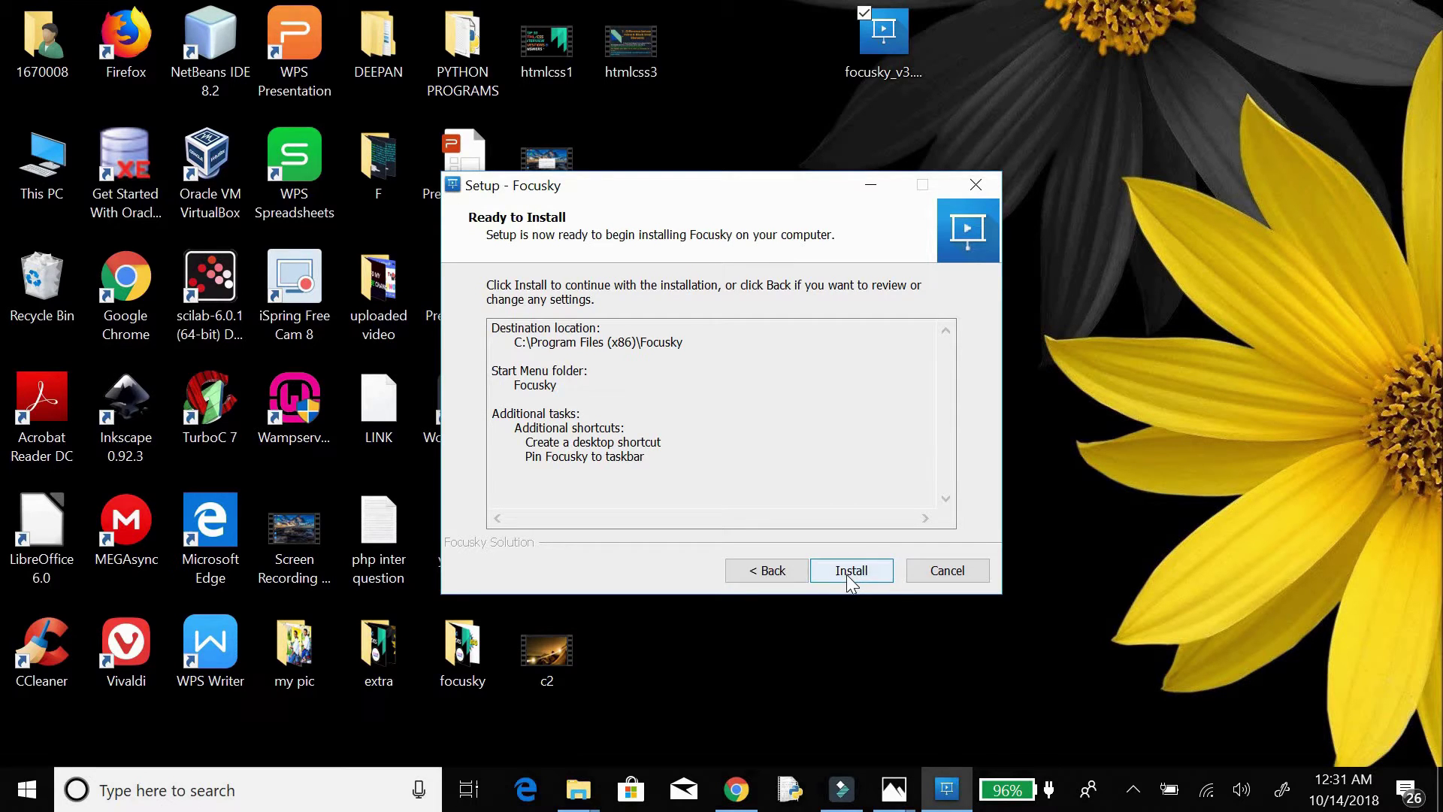
click(847, 582)
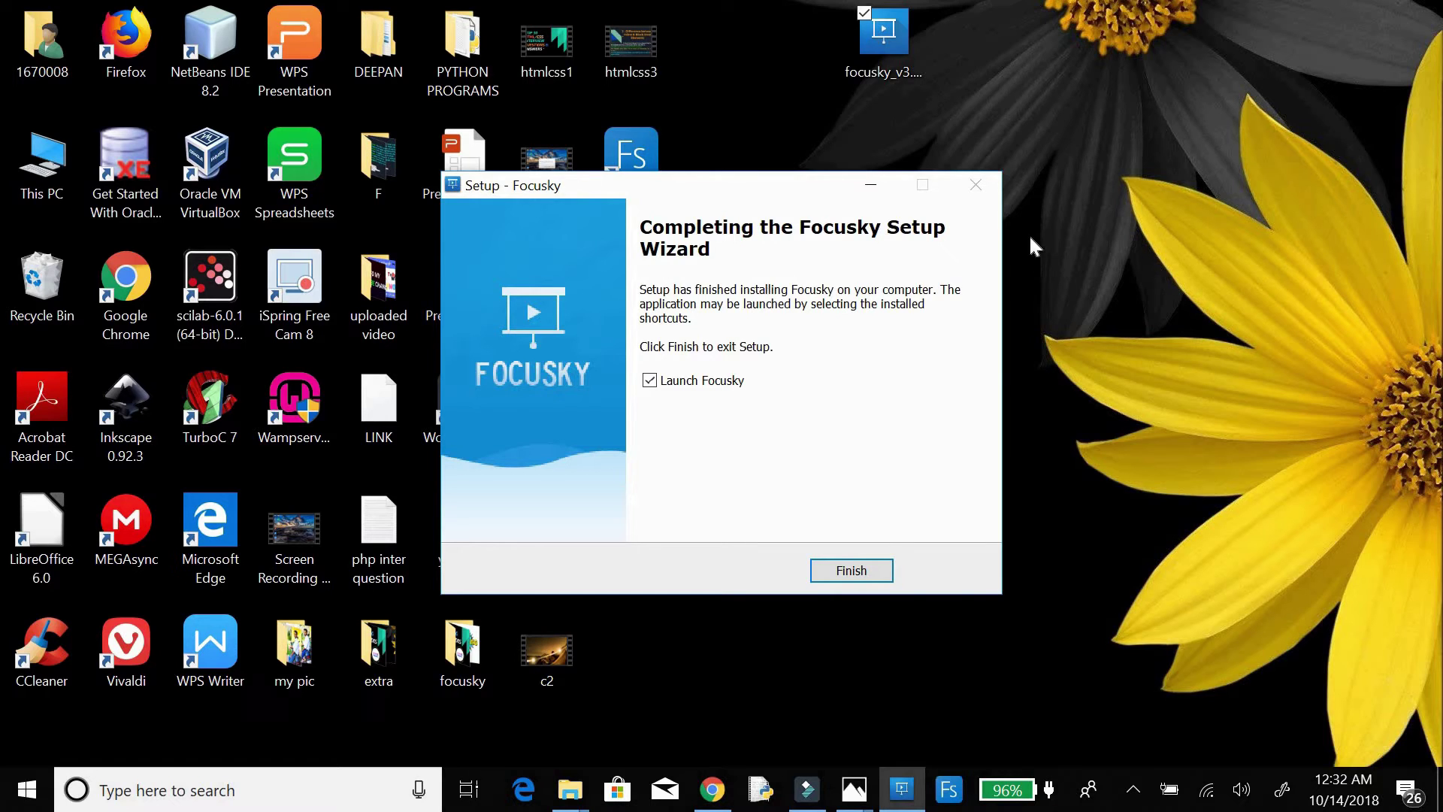
- Finish setup, launch Focusky and load the second page of online templates
click(866, 573)
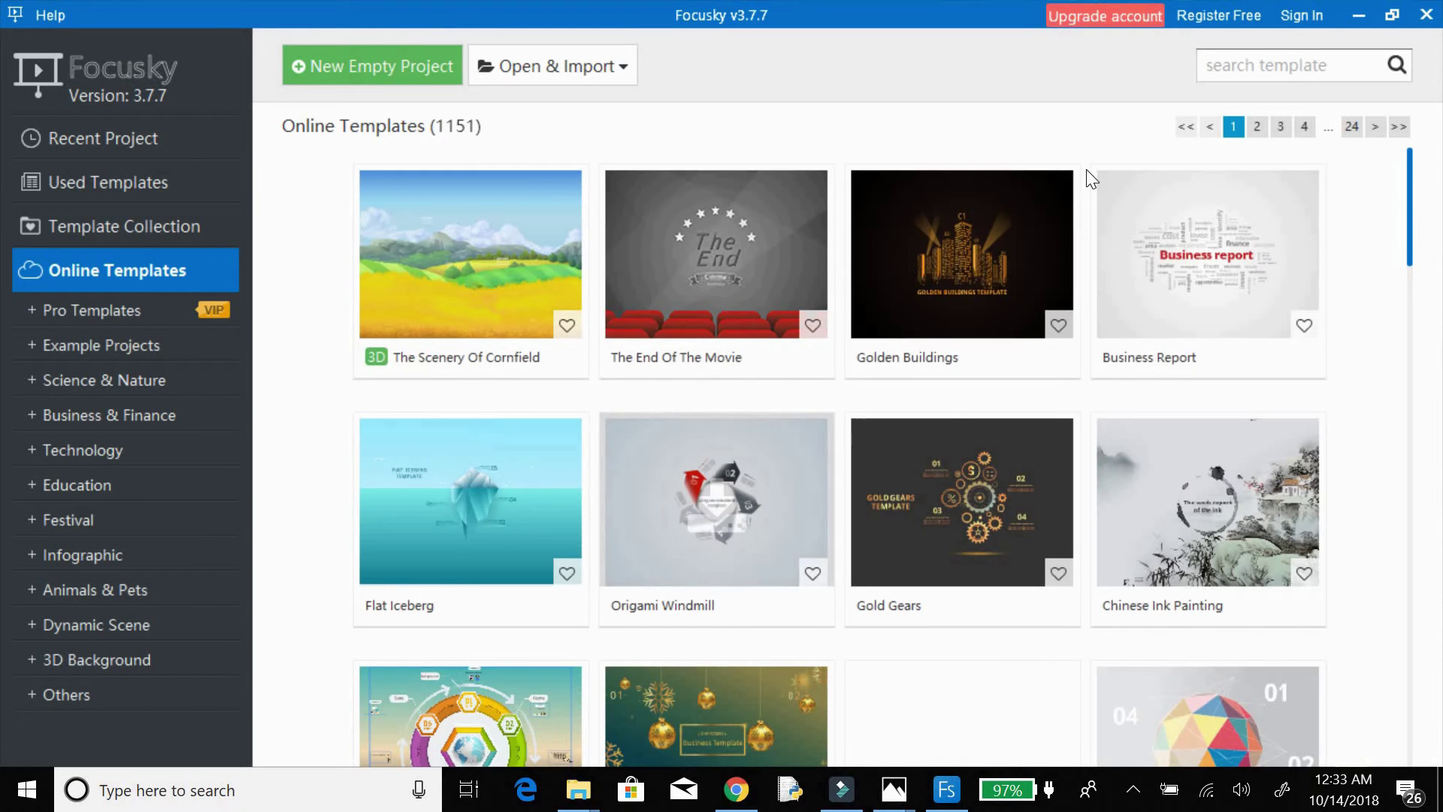
scroll(887, 352, down, 15)
scroll(888, 351, up, 4)
scroll(889, 350, up, 10)
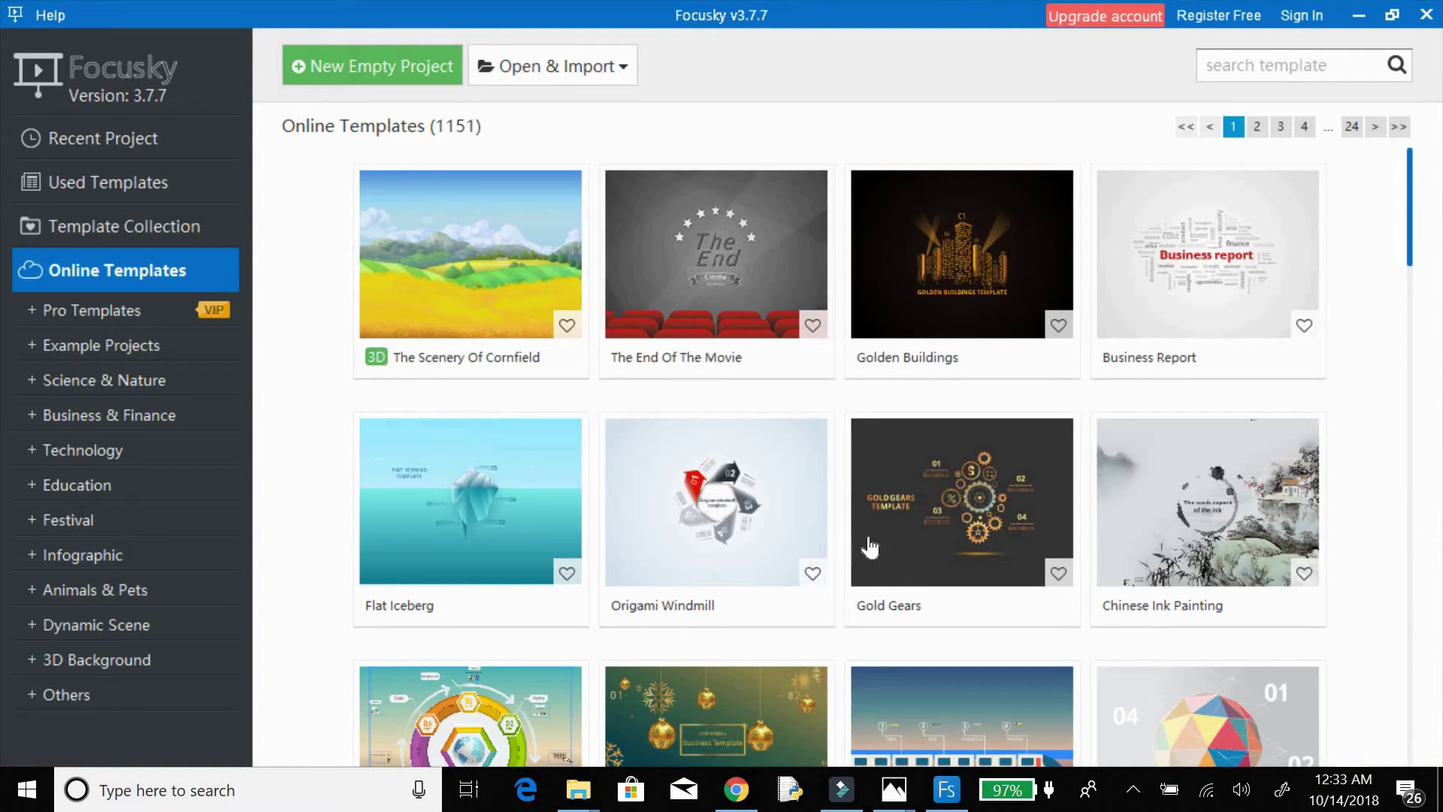
scroll(858, 554, down, 10)
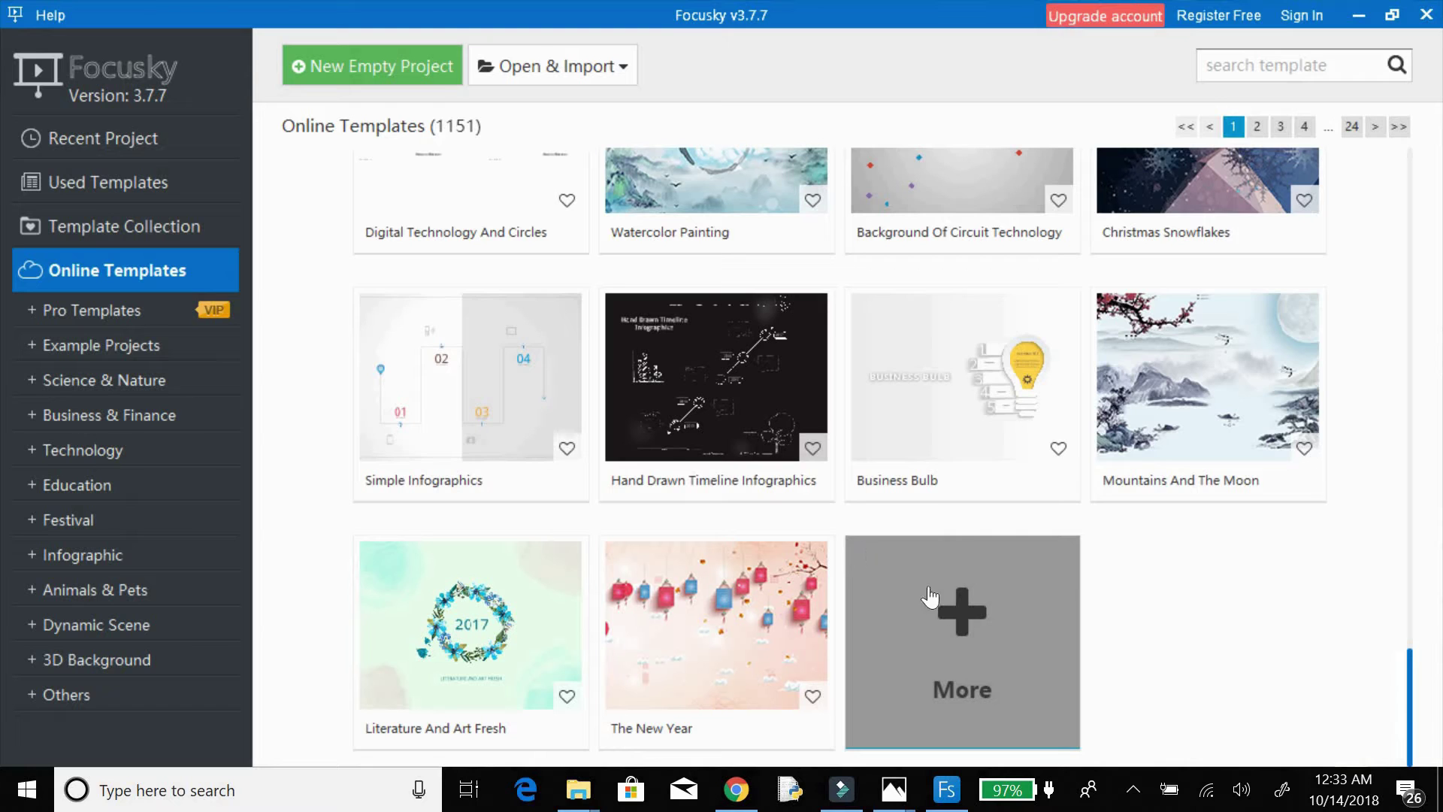
click(949, 621)
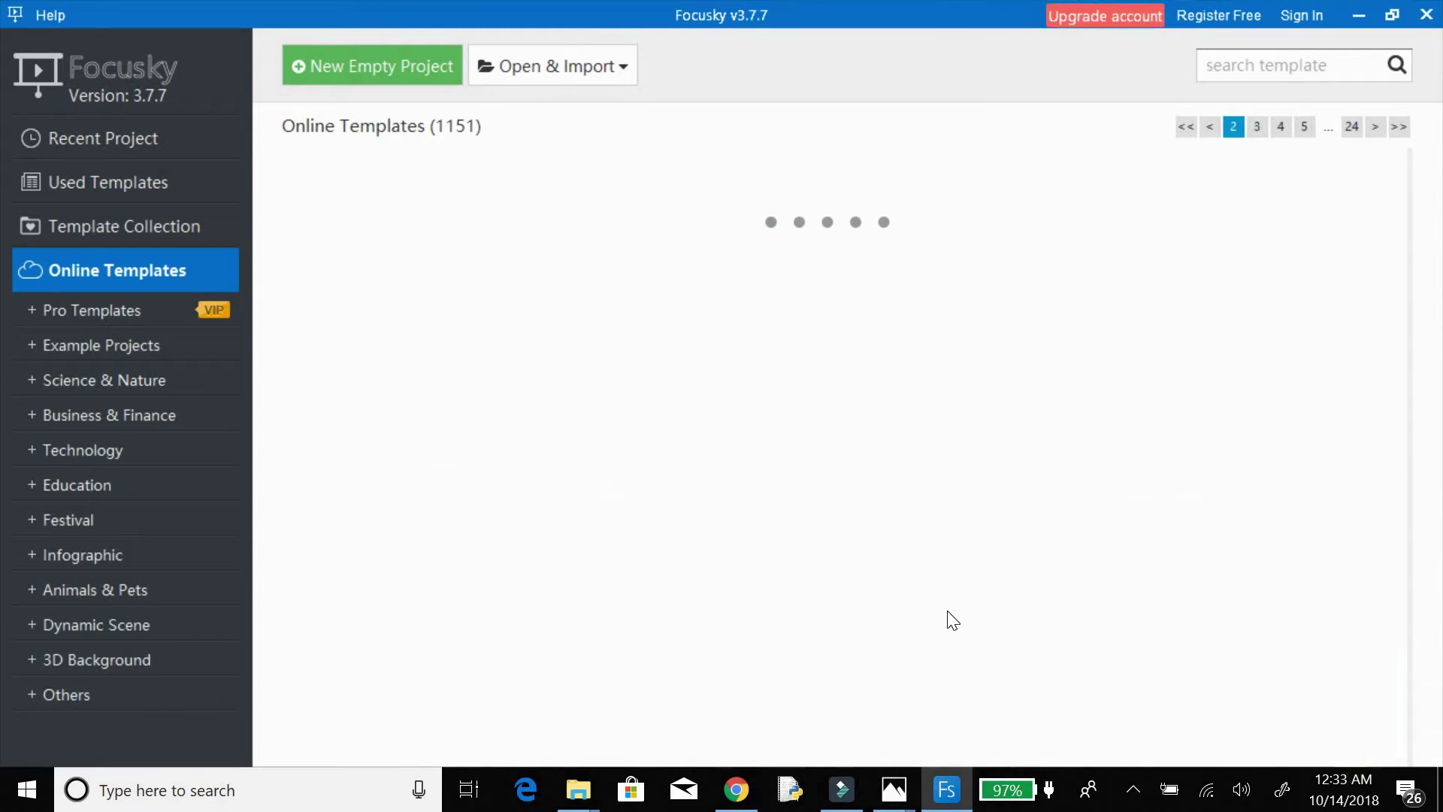
- Load the third page of online templates and scroll through it
scroll(913, 539, down, 5)
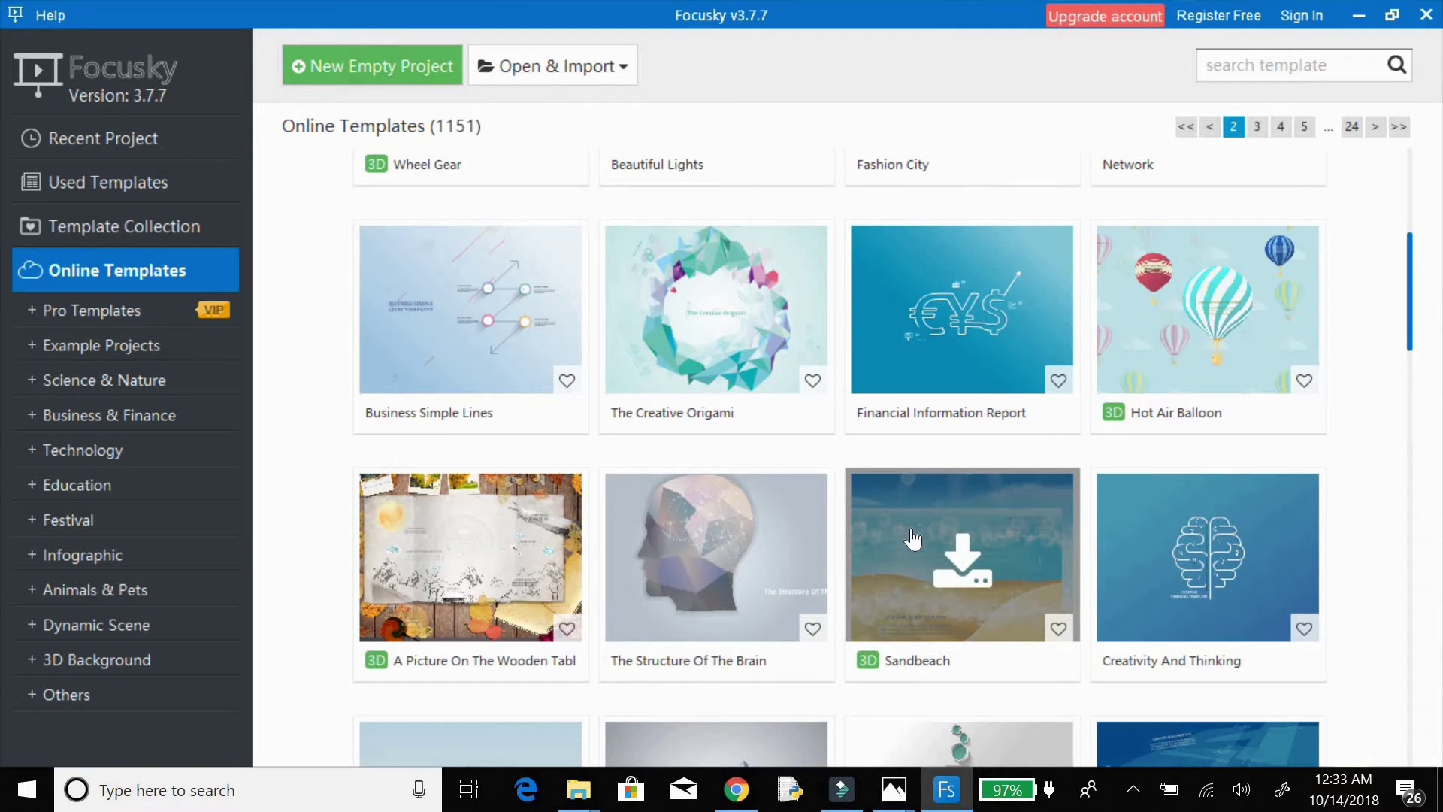
scroll(913, 539, up, 5)
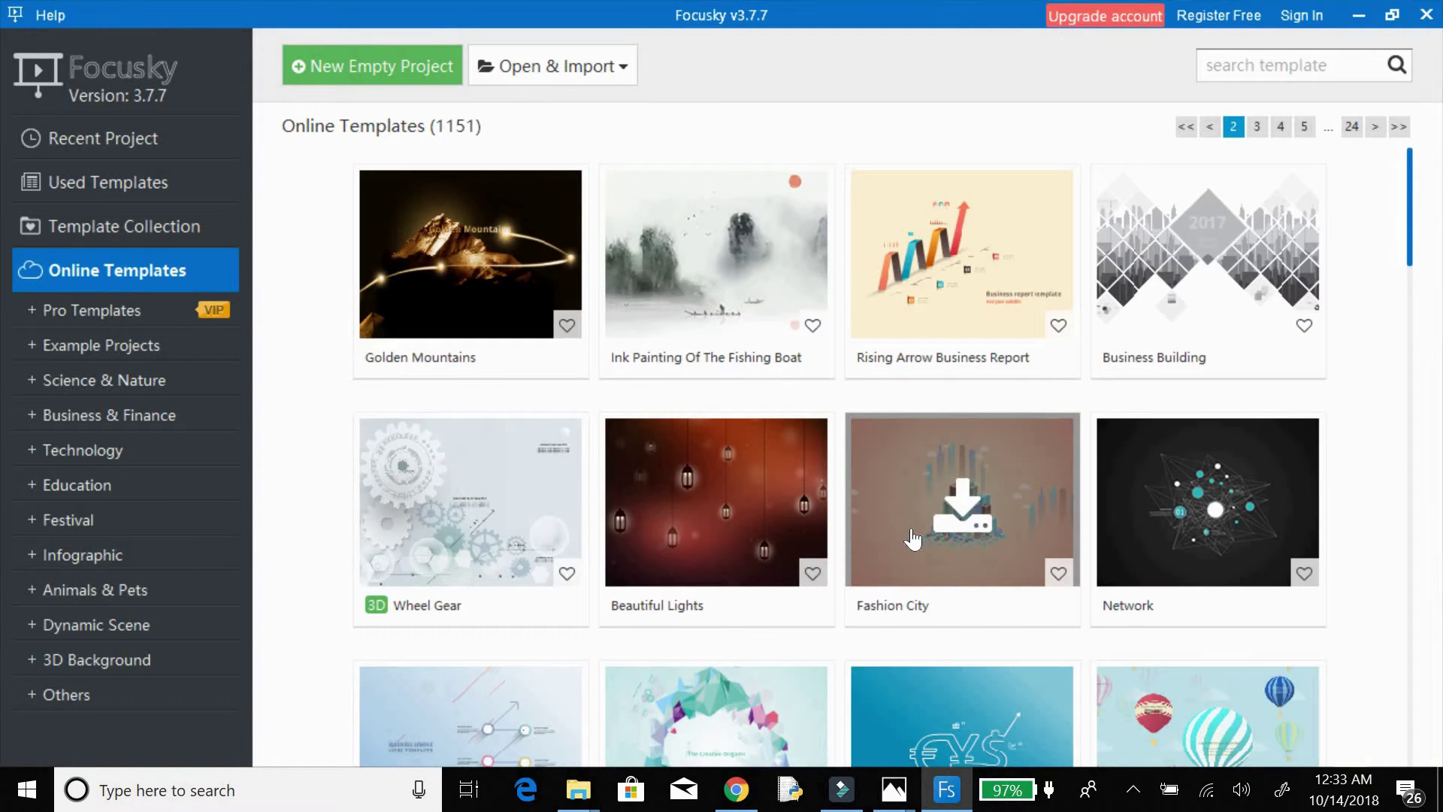
scroll(914, 539, down, 10)
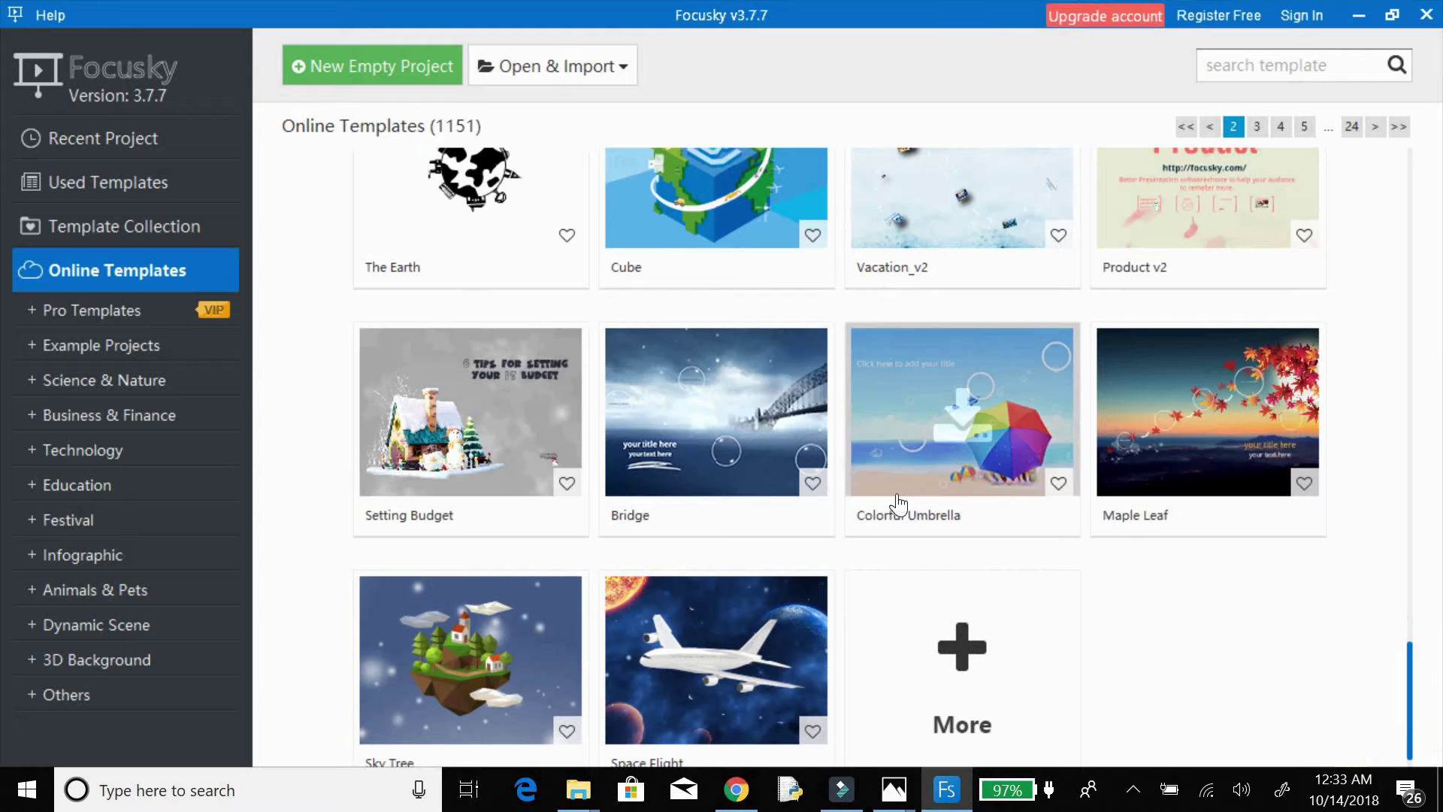
click(963, 652)
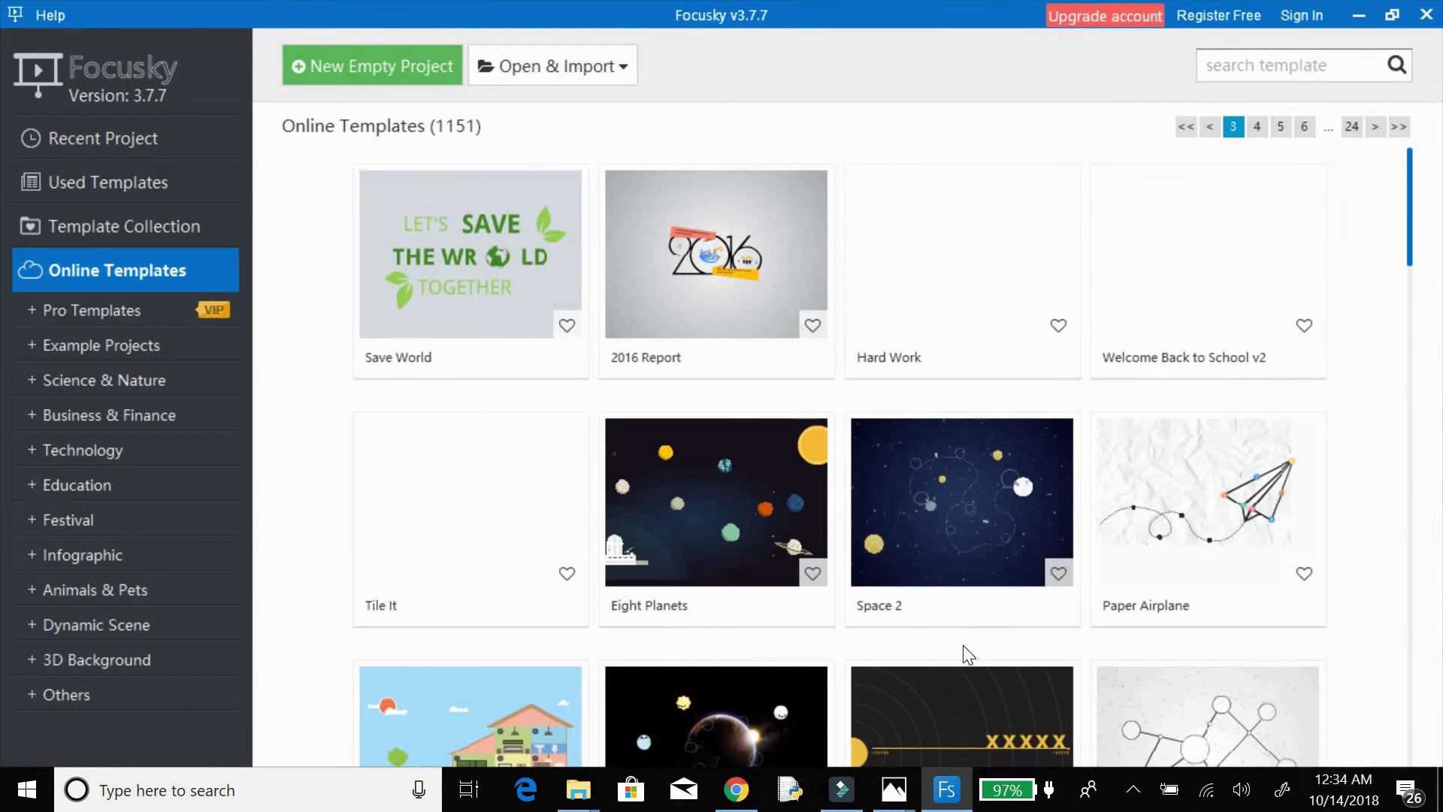
scroll(782, 484, down, 5)
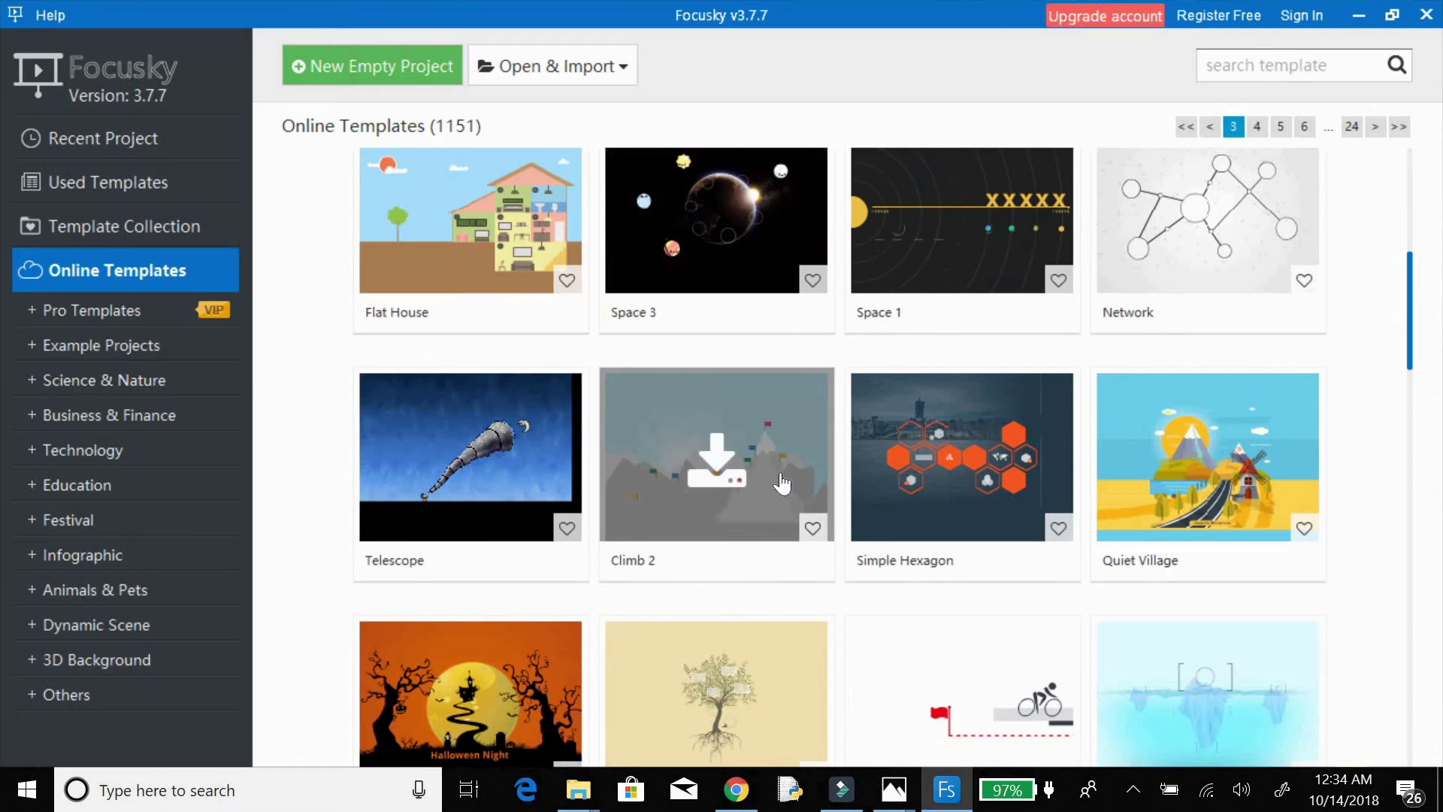
scroll(783, 483, down, 8)
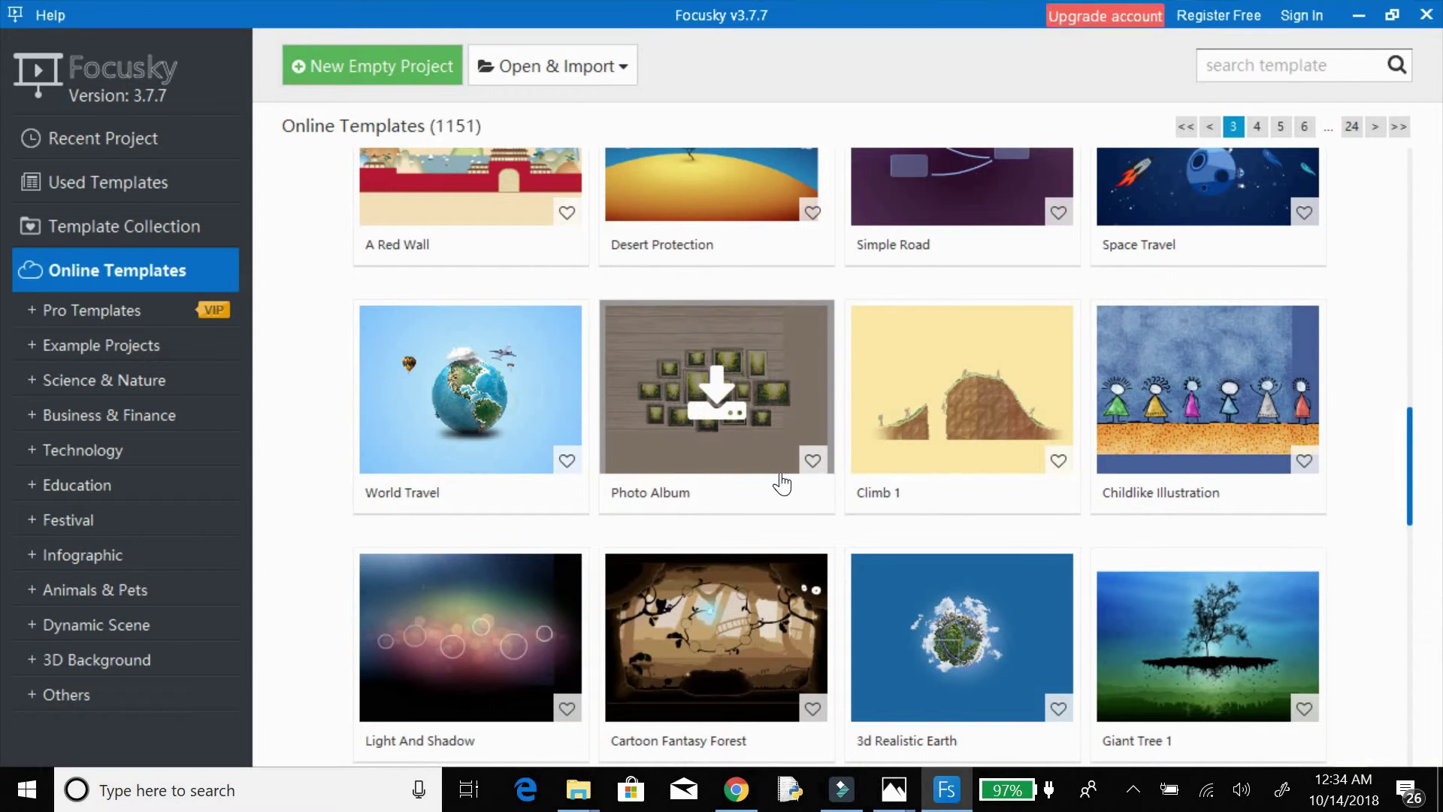
scroll(782, 484, up, 5)
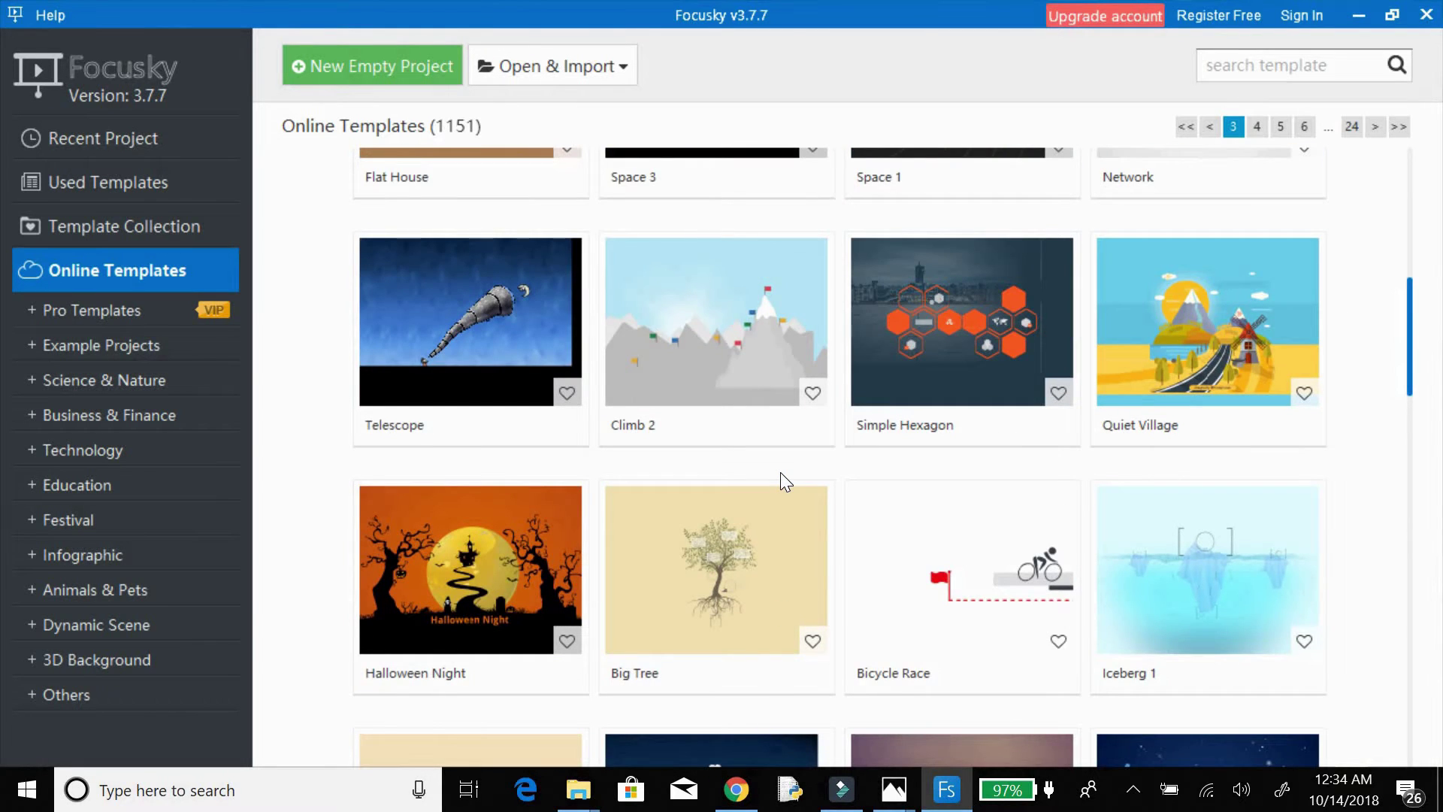
scroll(781, 474, down, 6)
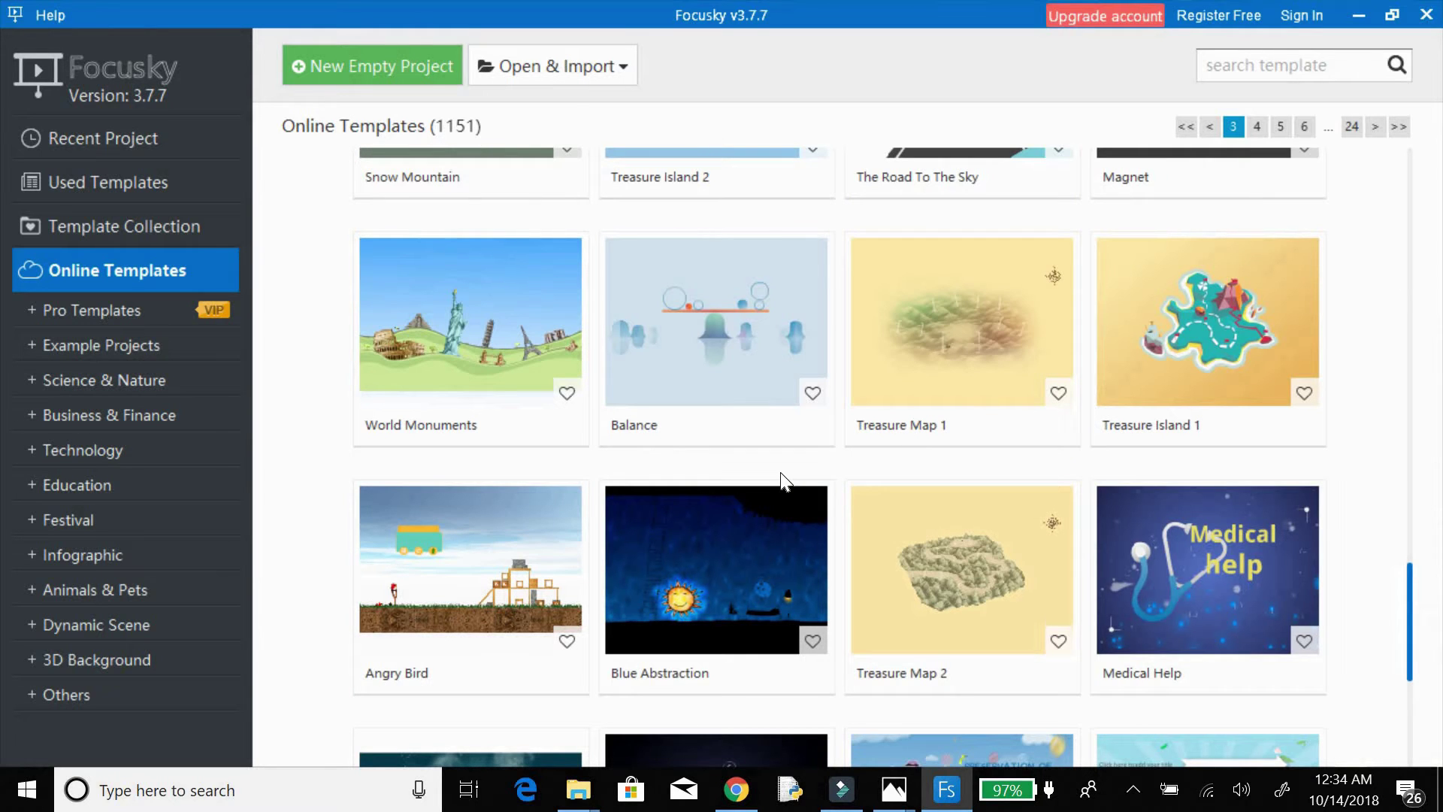
scroll(780, 474, down, 4)
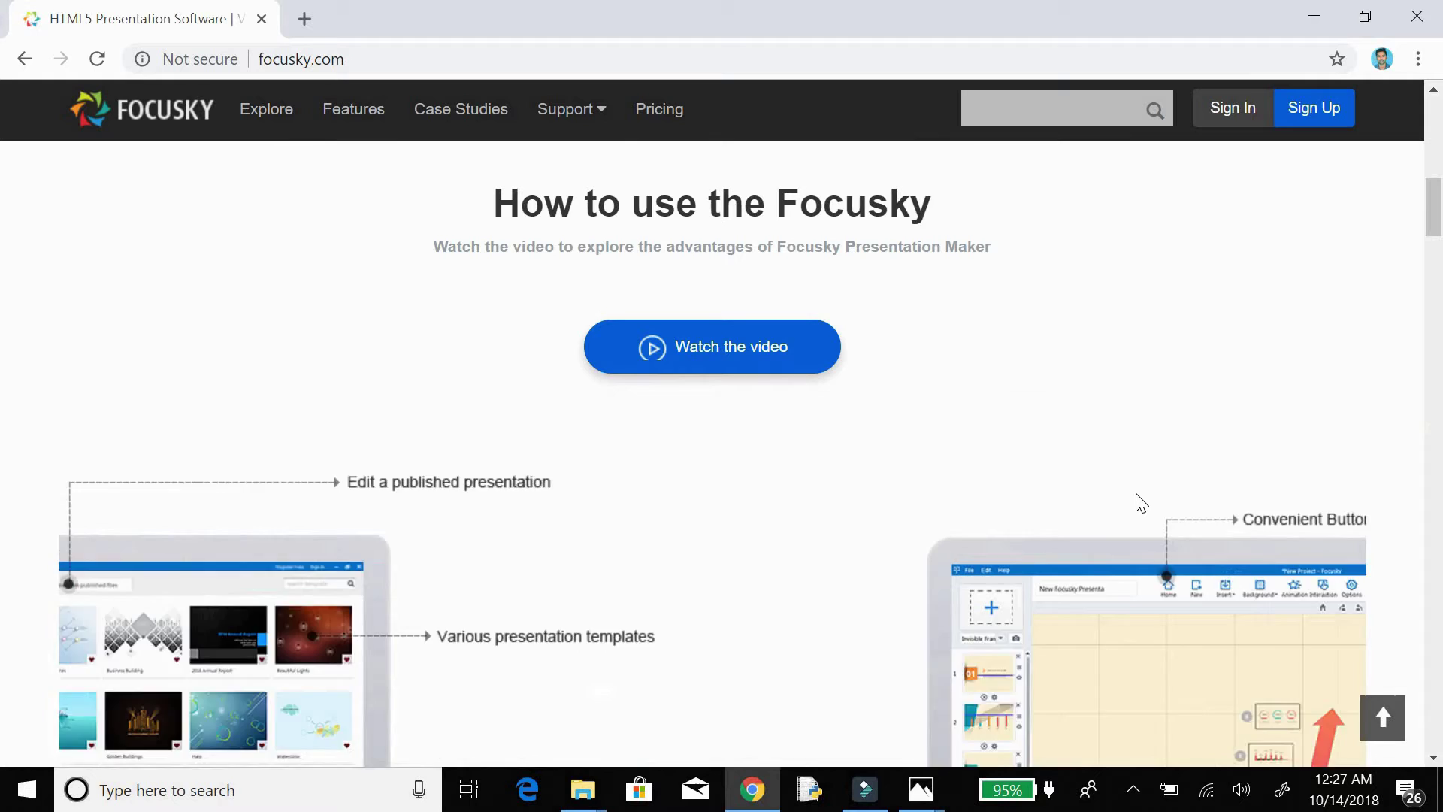
- Scroll the focusky.com how-to page, then filter Focusky's gallery to Pro Templates
scroll(1142, 504, down, 4)
scroll(1137, 501, down, 7)
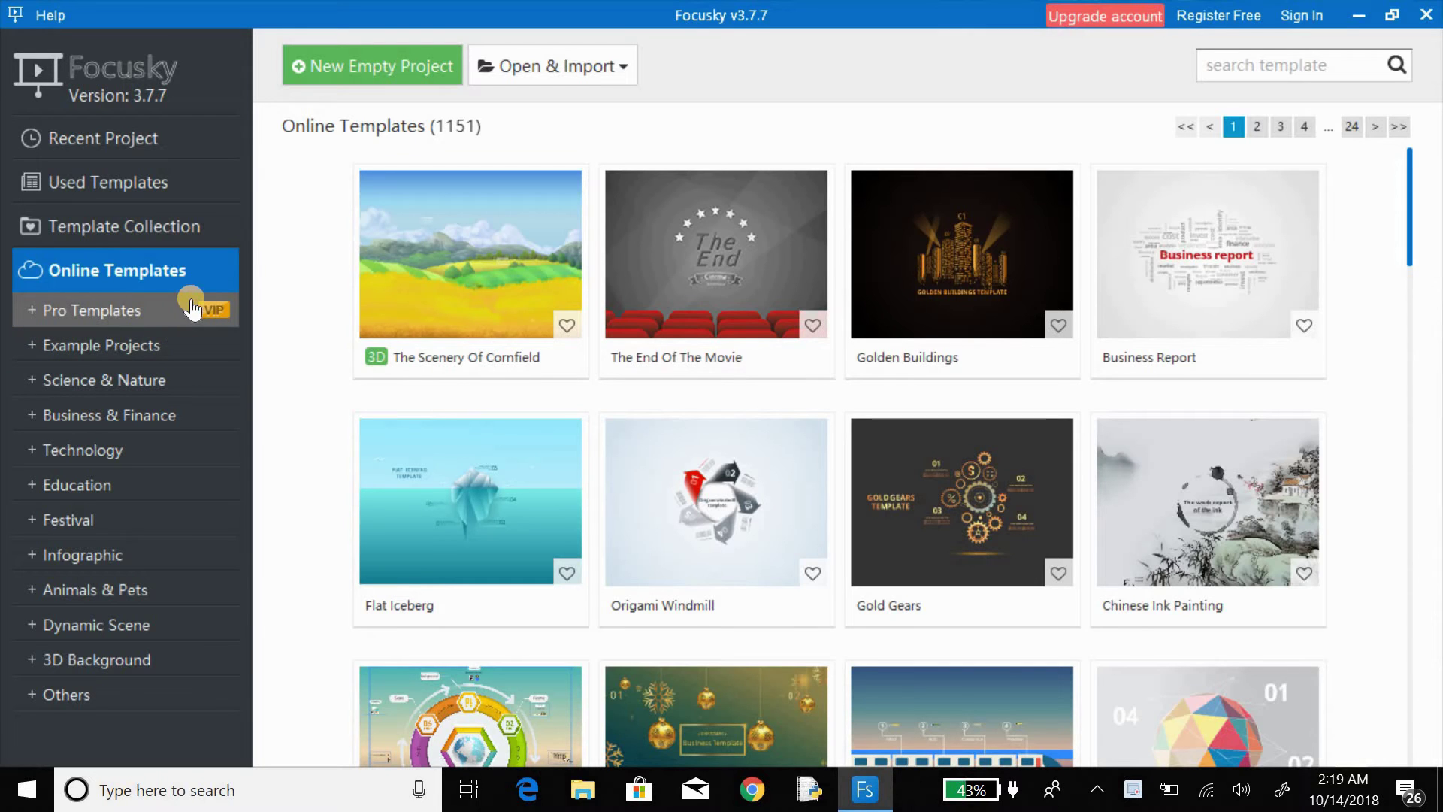
click(157, 312)
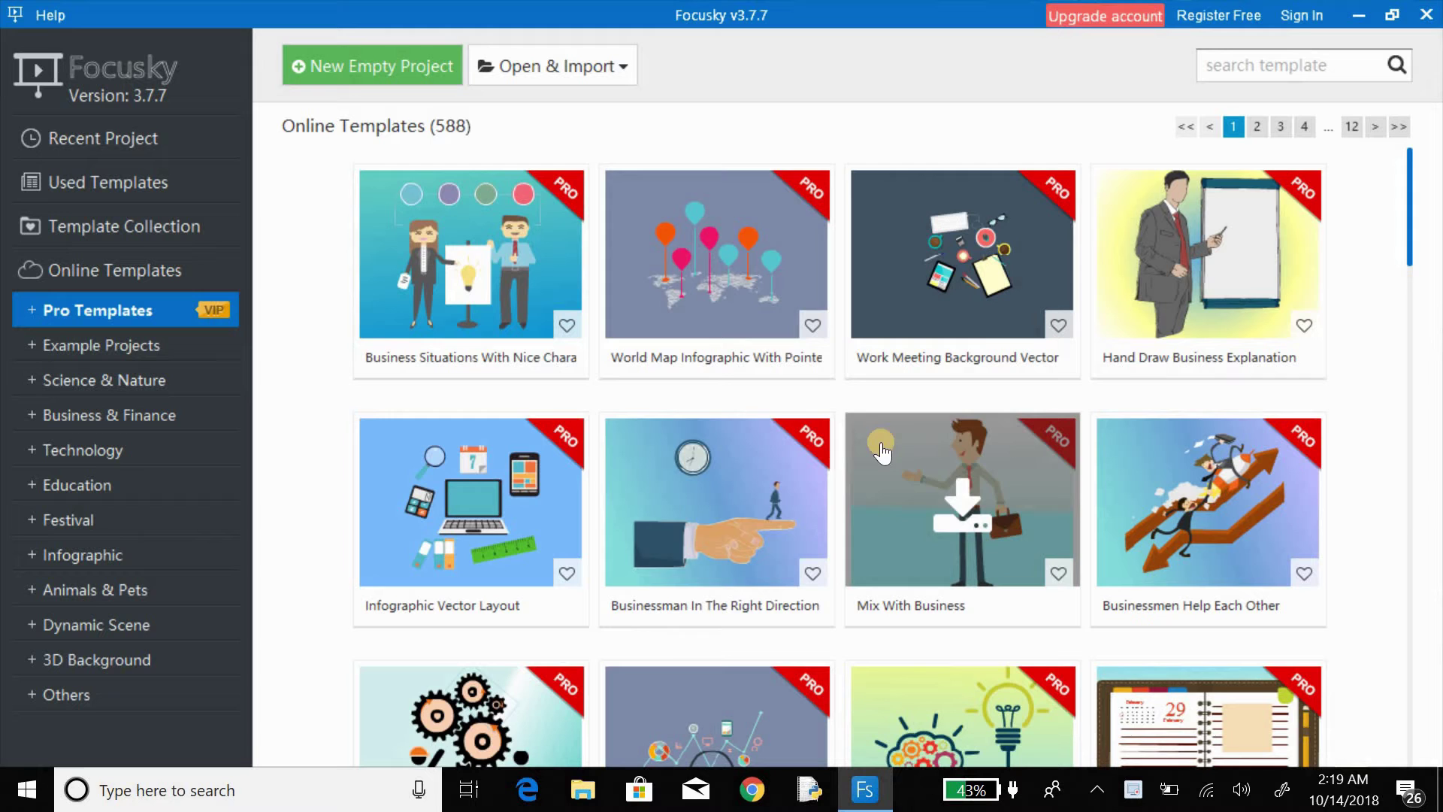
- Browse the Pro Templates grid, viewing thumbnails such as Mix With Business
scroll(743, 551, down, 10)
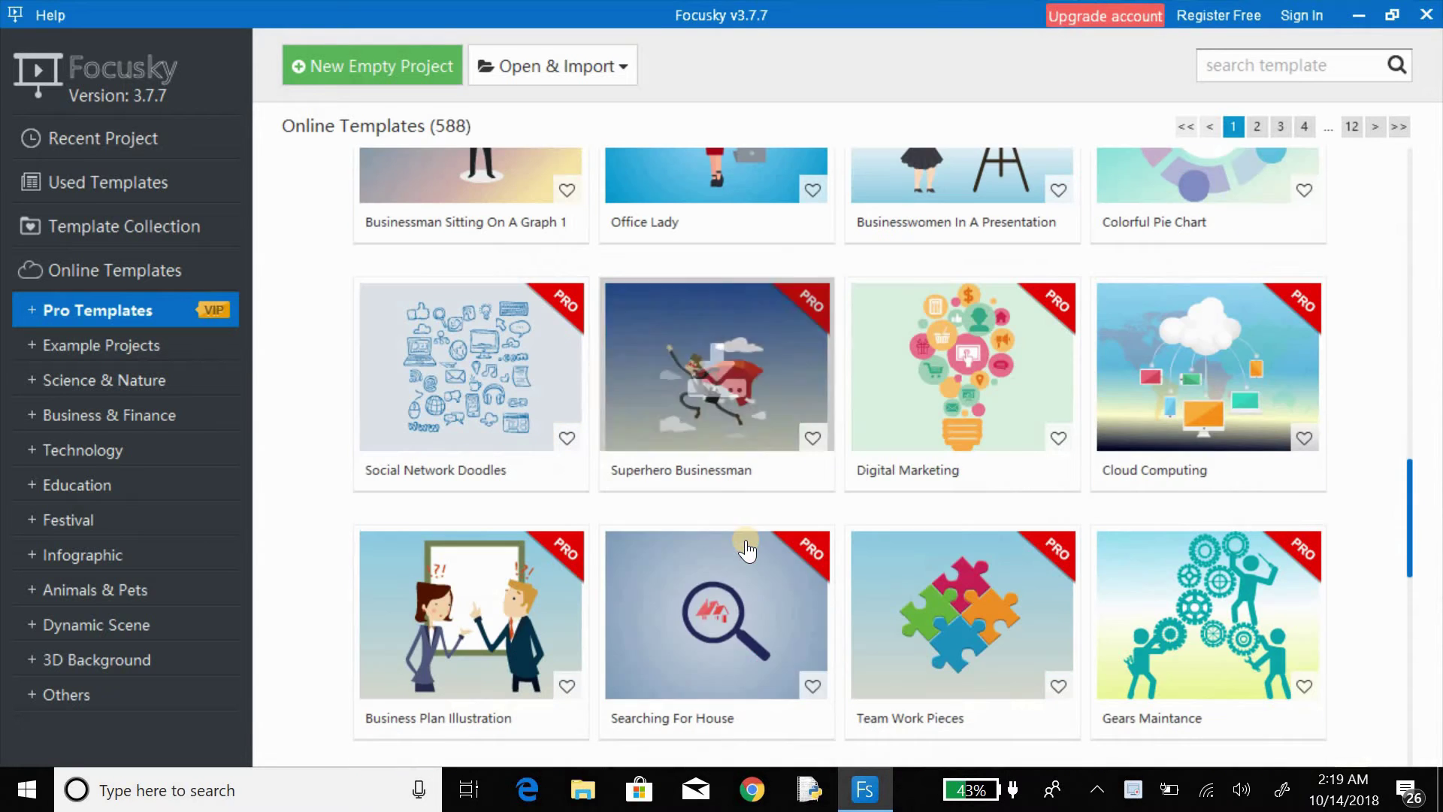
mouse_move(747, 551)
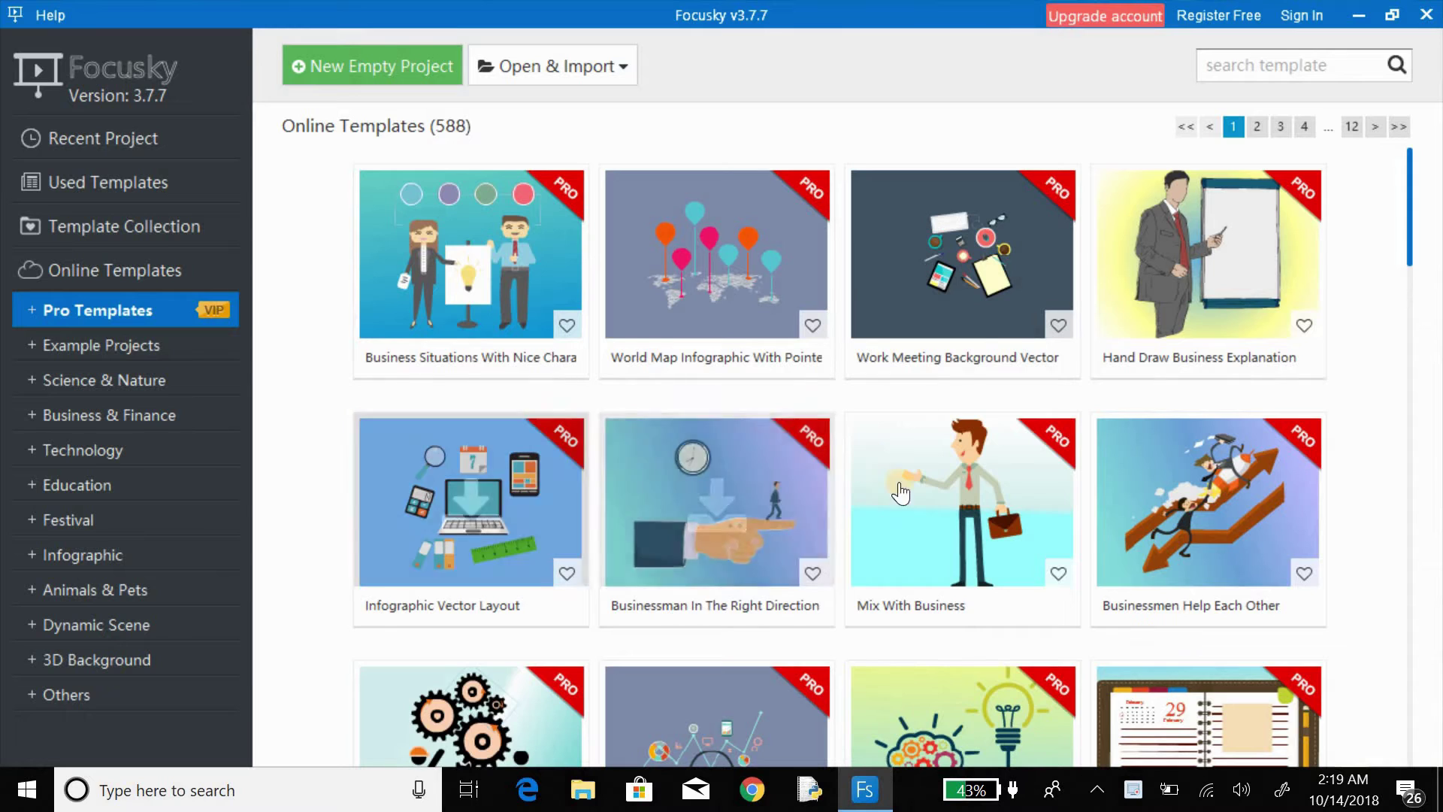
mouse_move(945, 515)
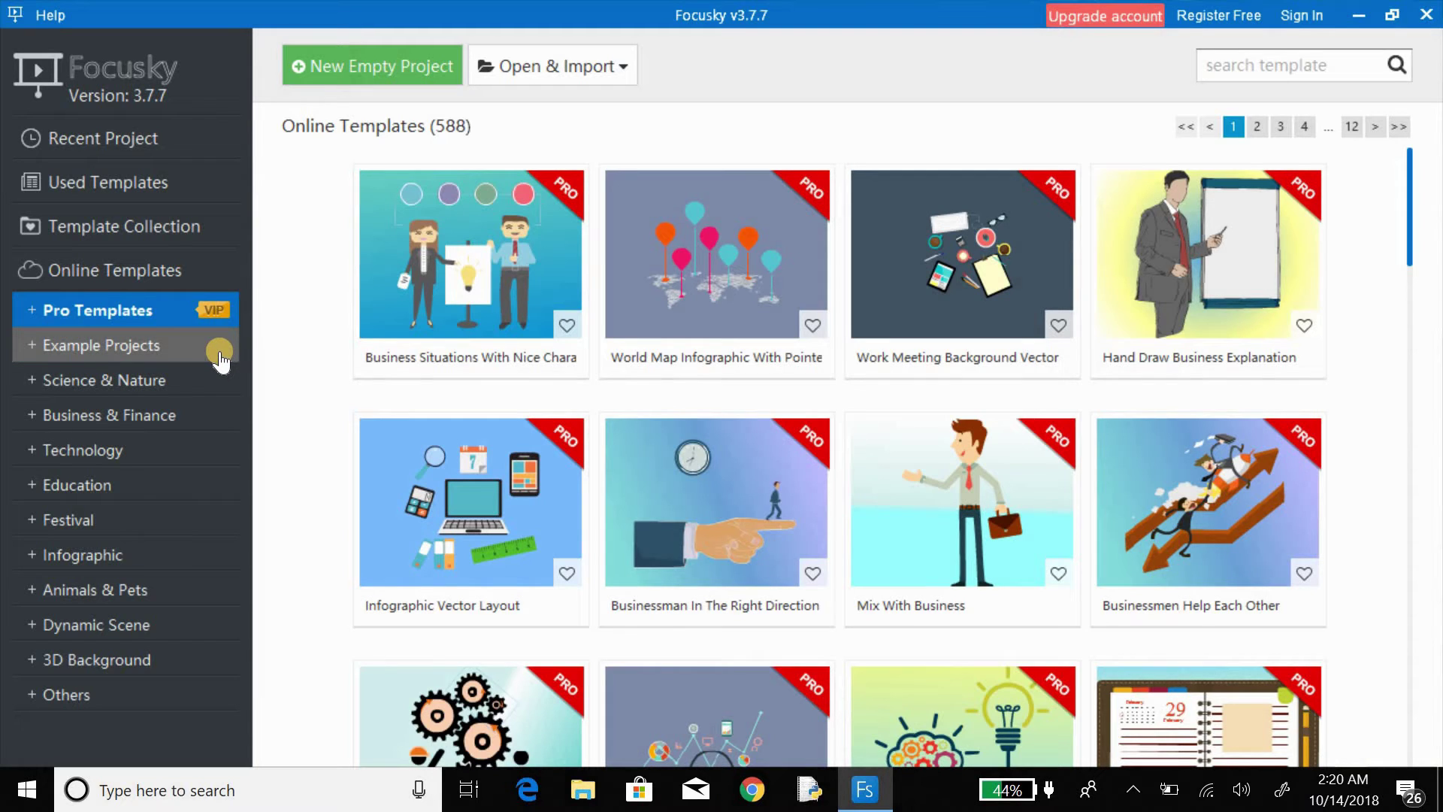
- Switch to Example Projects and open The Beauty Star template in the editor
click(150, 357)
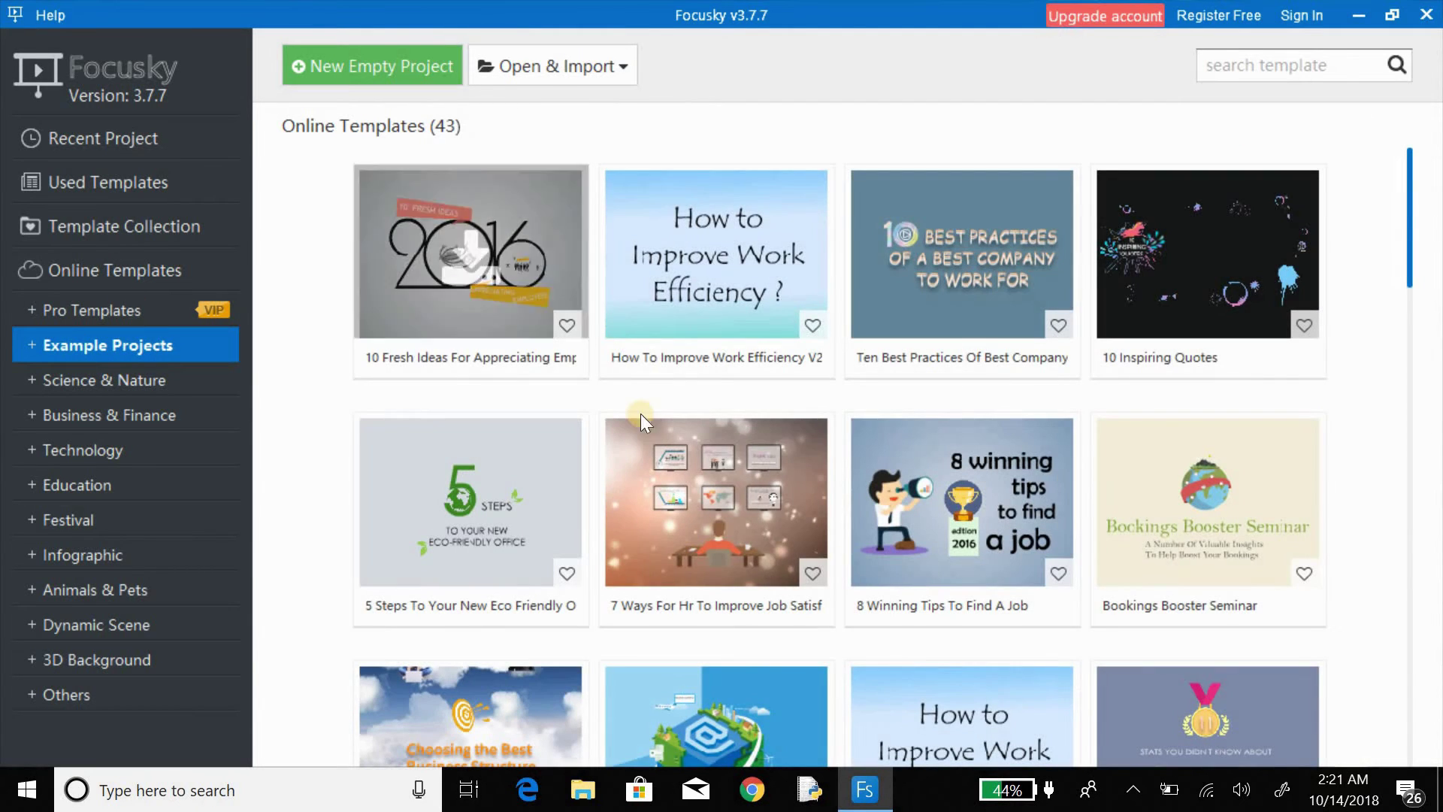
mouse_move(641, 422)
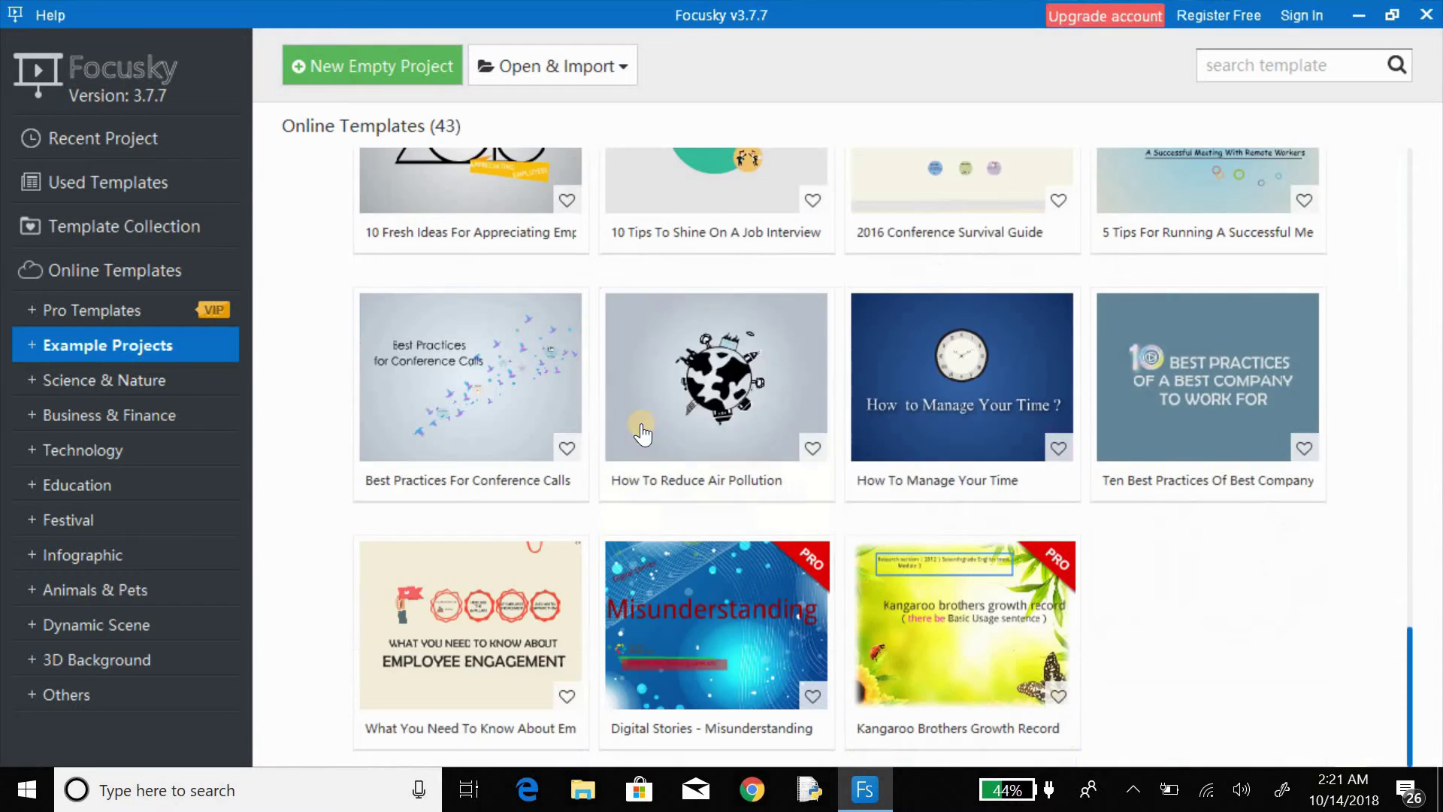
scroll(642, 422, down, 10)
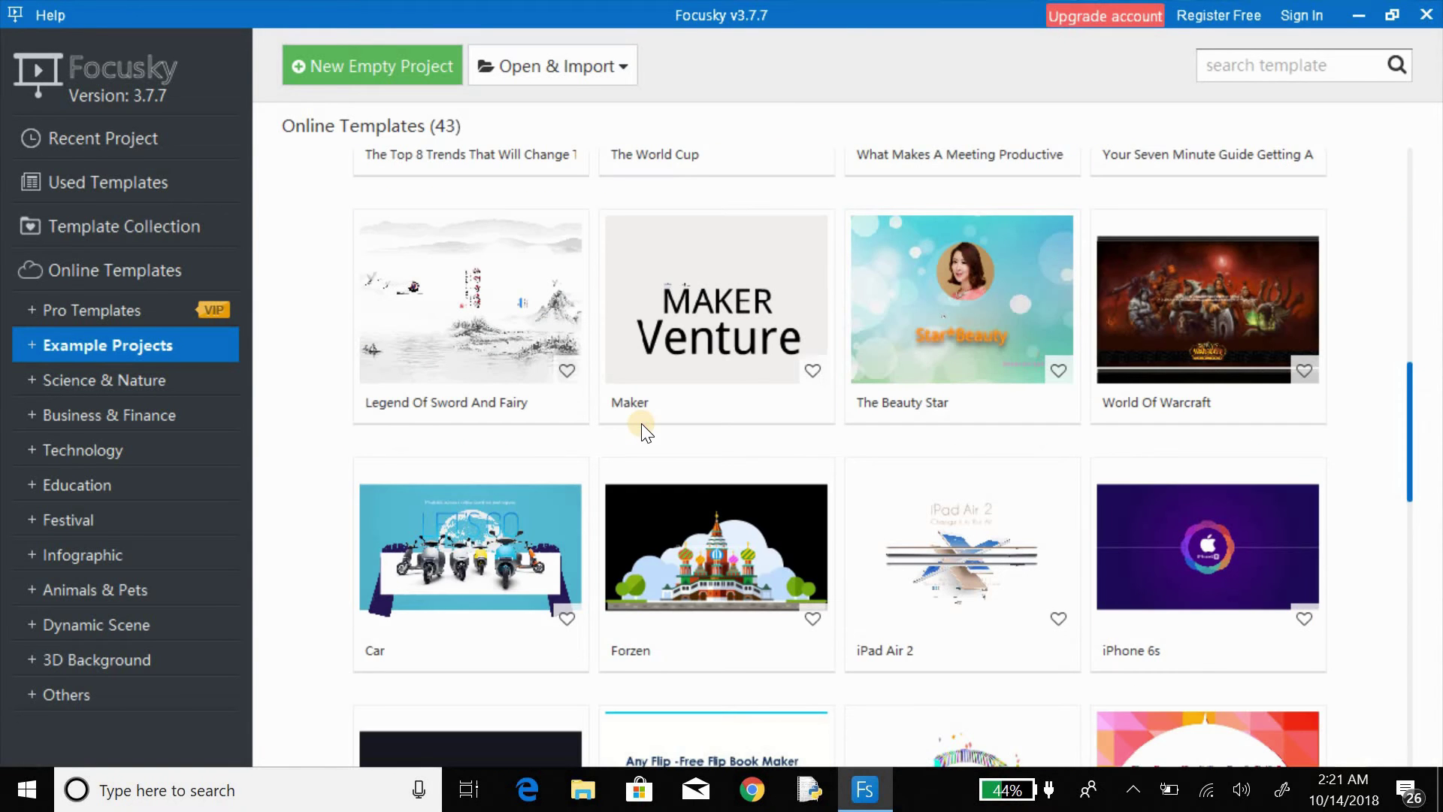
click(907, 255)
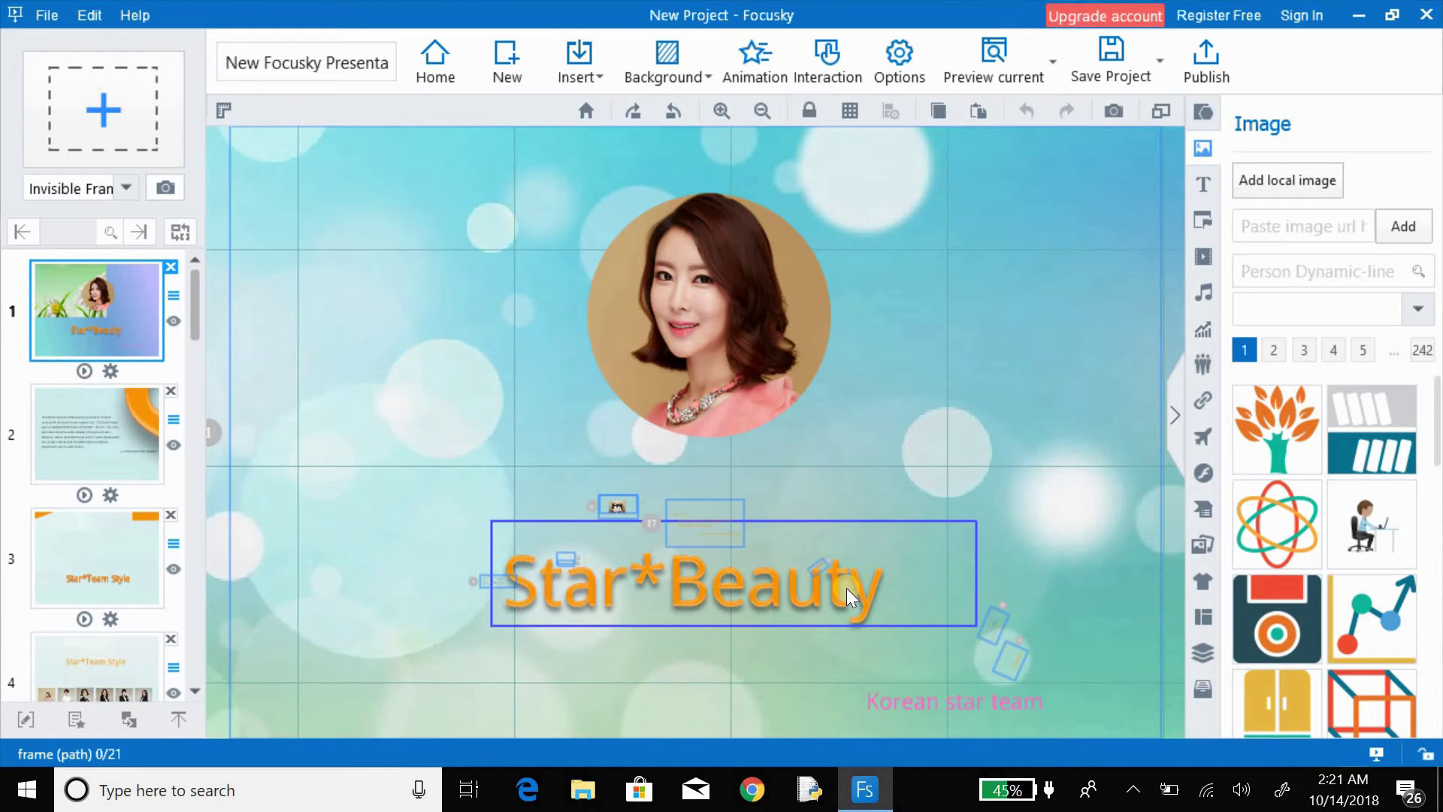
- Replace the Star*Beauty title with 'Milestone Creator' and select all of its text
click(885, 586)
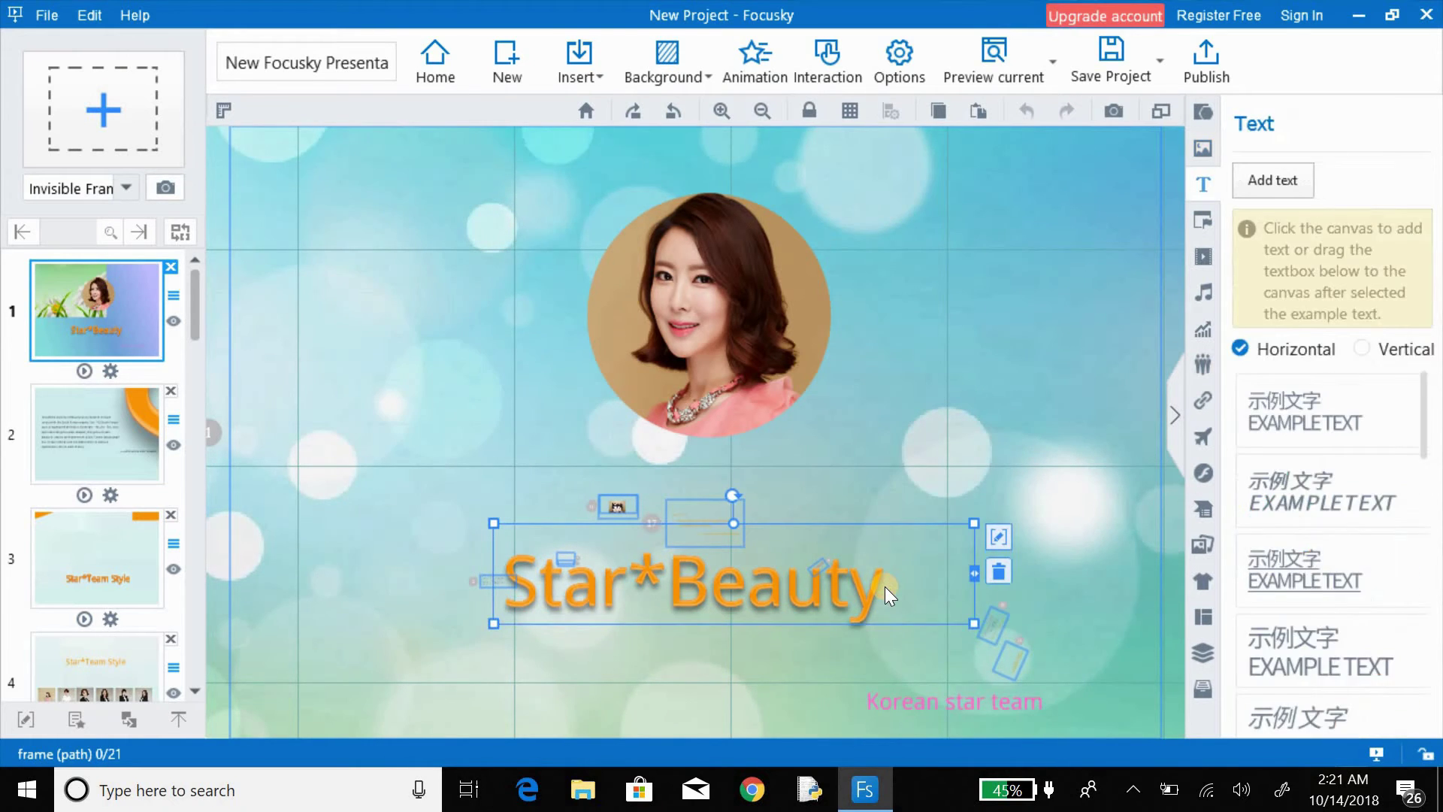
click(996, 537)
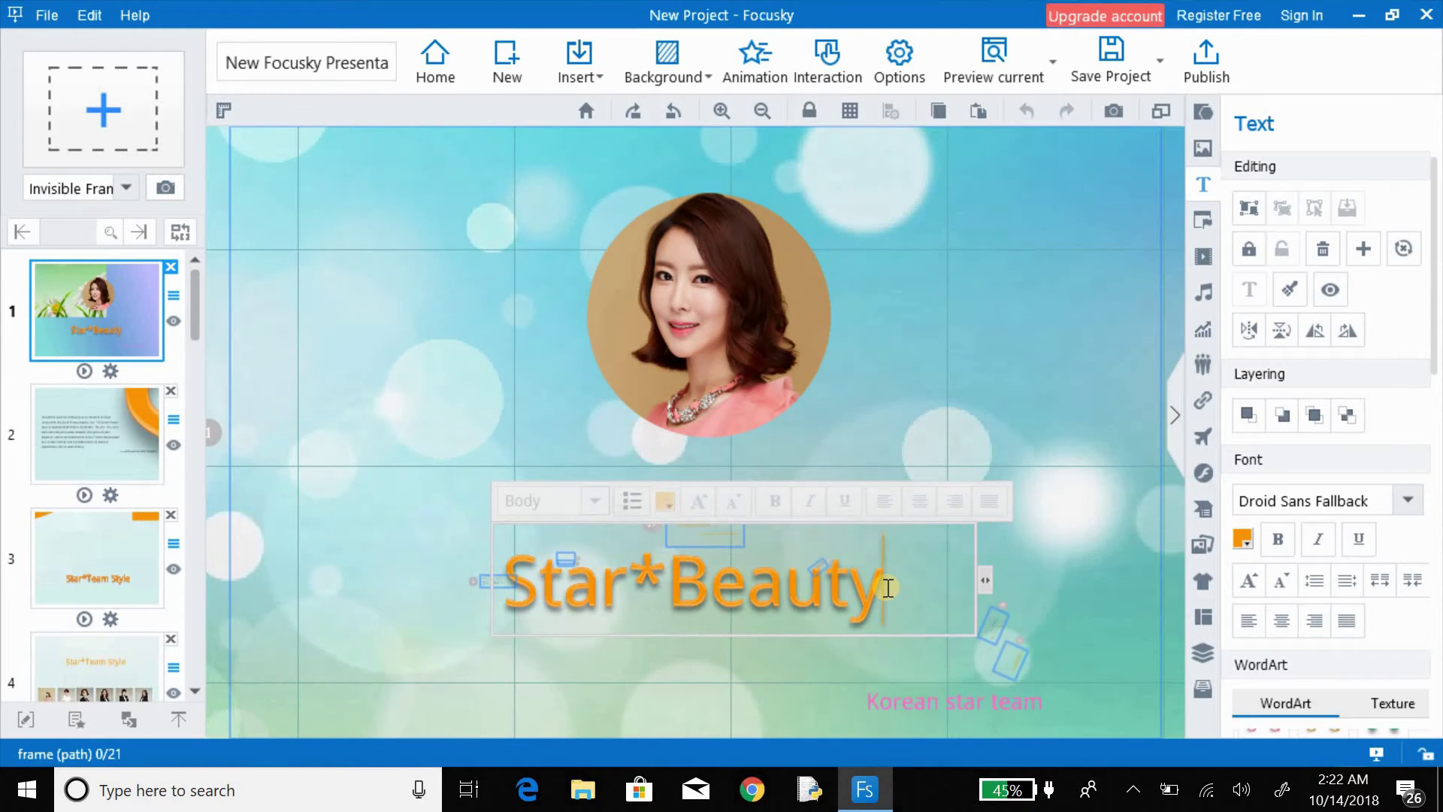
key(BackSpace)
key(BackSpace)
key(BackSpace)
key(BackSpace)
key(BackSpace)
key(BackSpace)
key(BackSpace)
key(BackSpace)
key(BackSpace)
key(BackSpace)
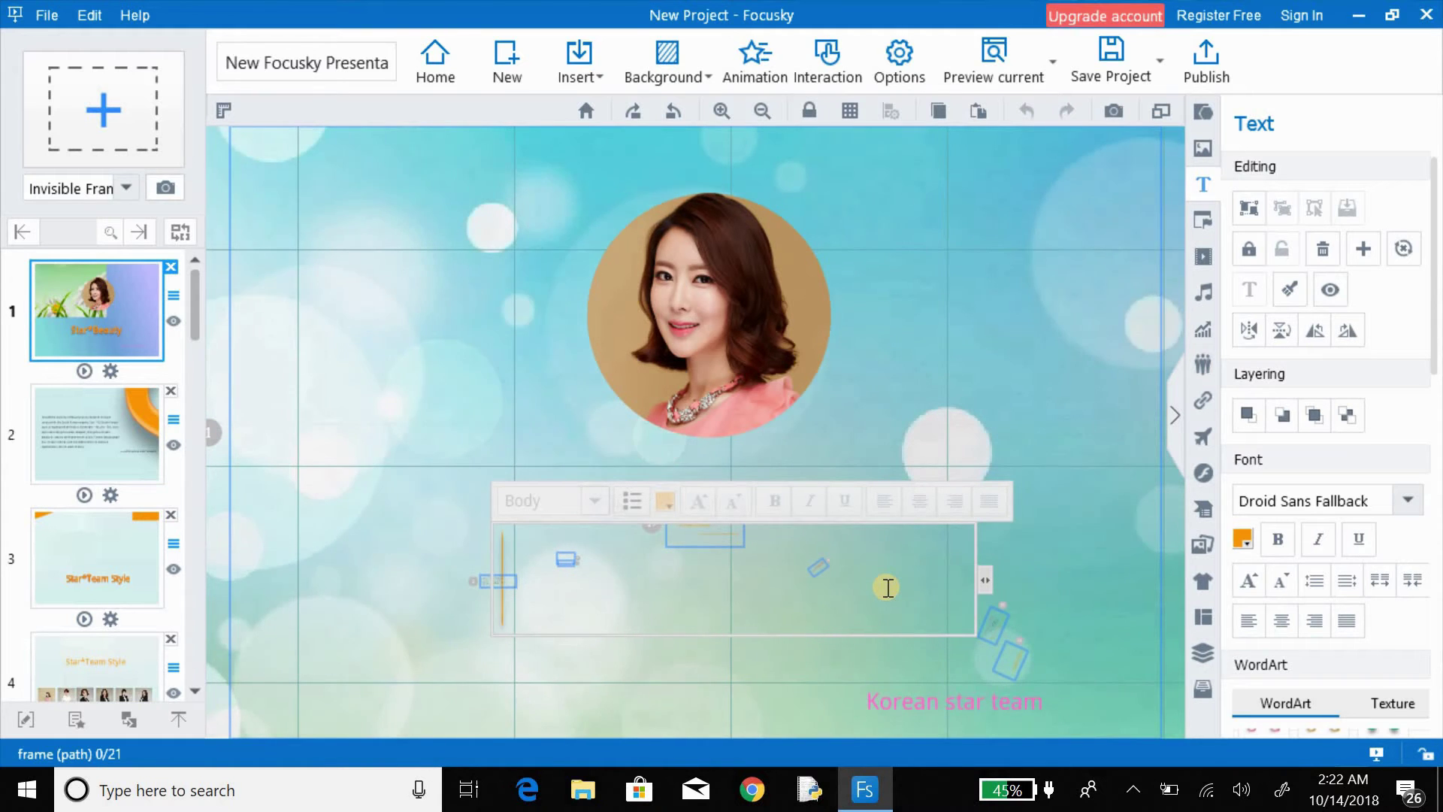
text(M)
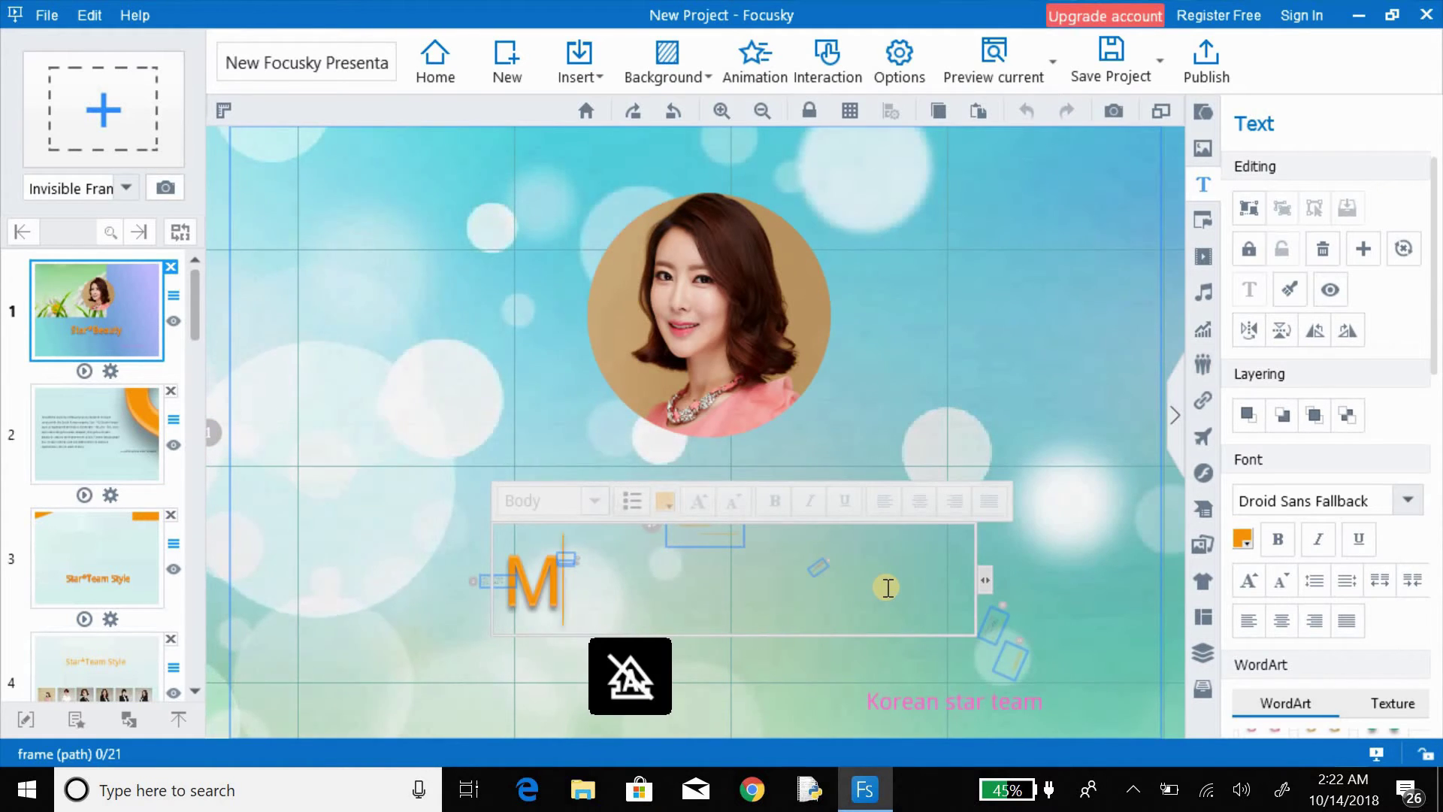
text(ilesto)
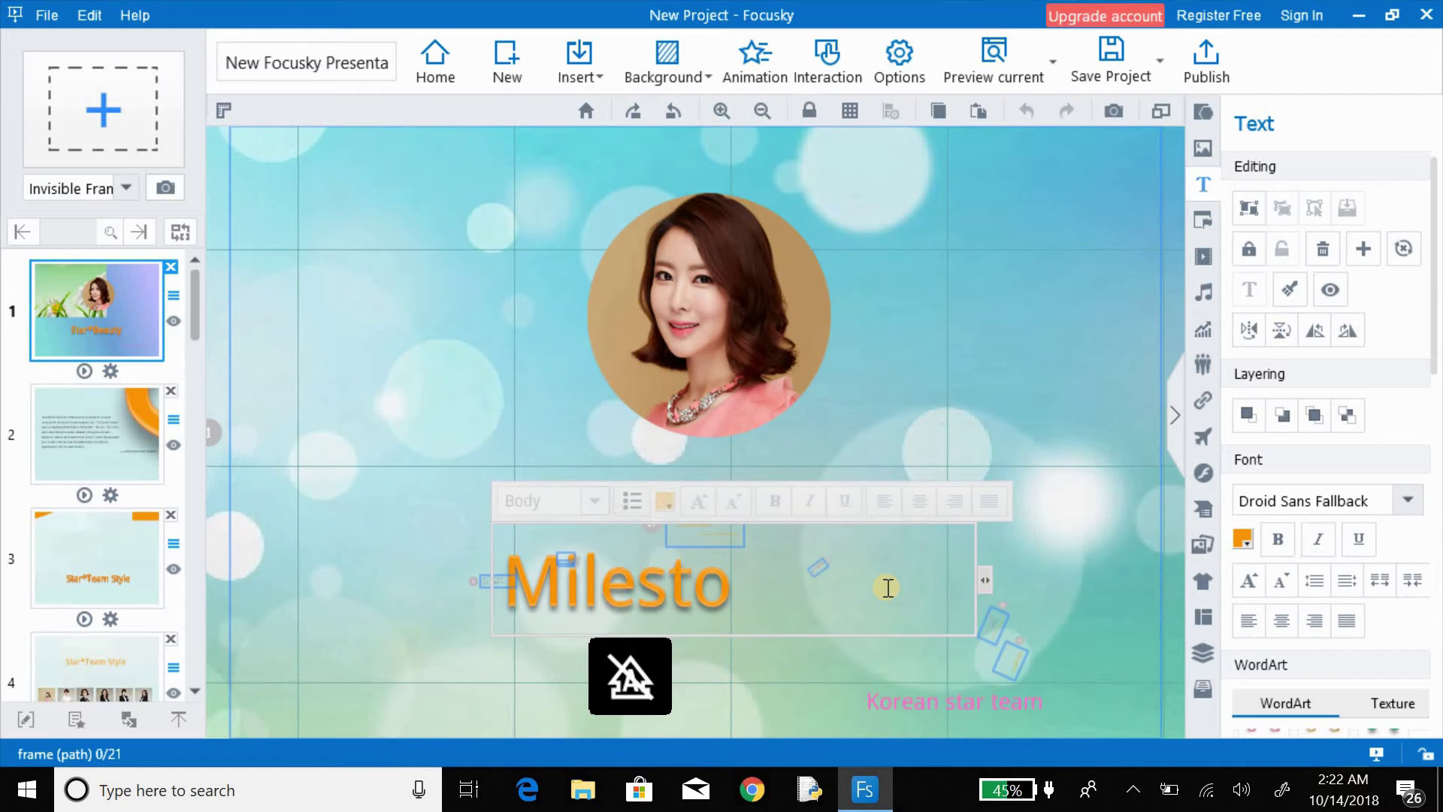
text(ne Cre)
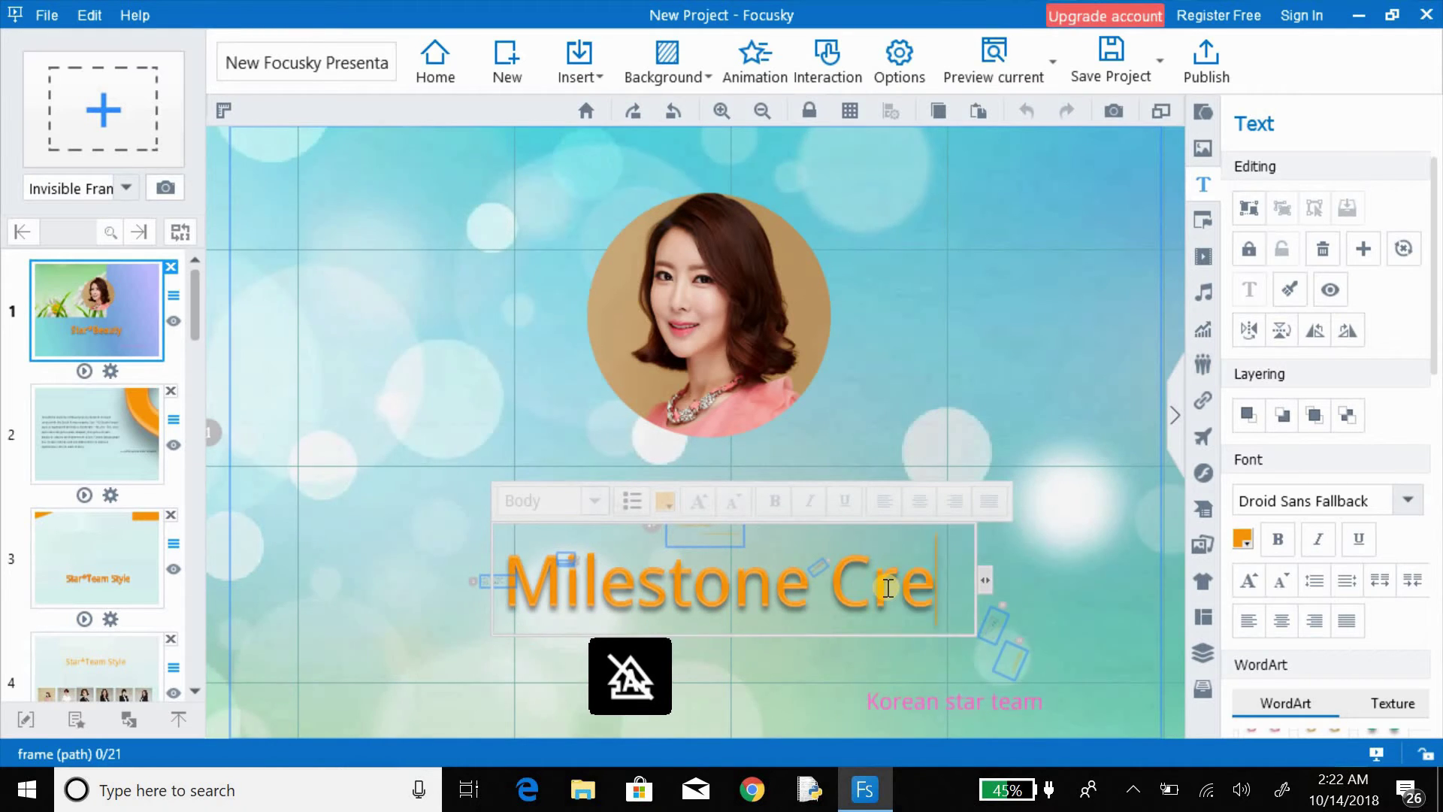
text(ator)
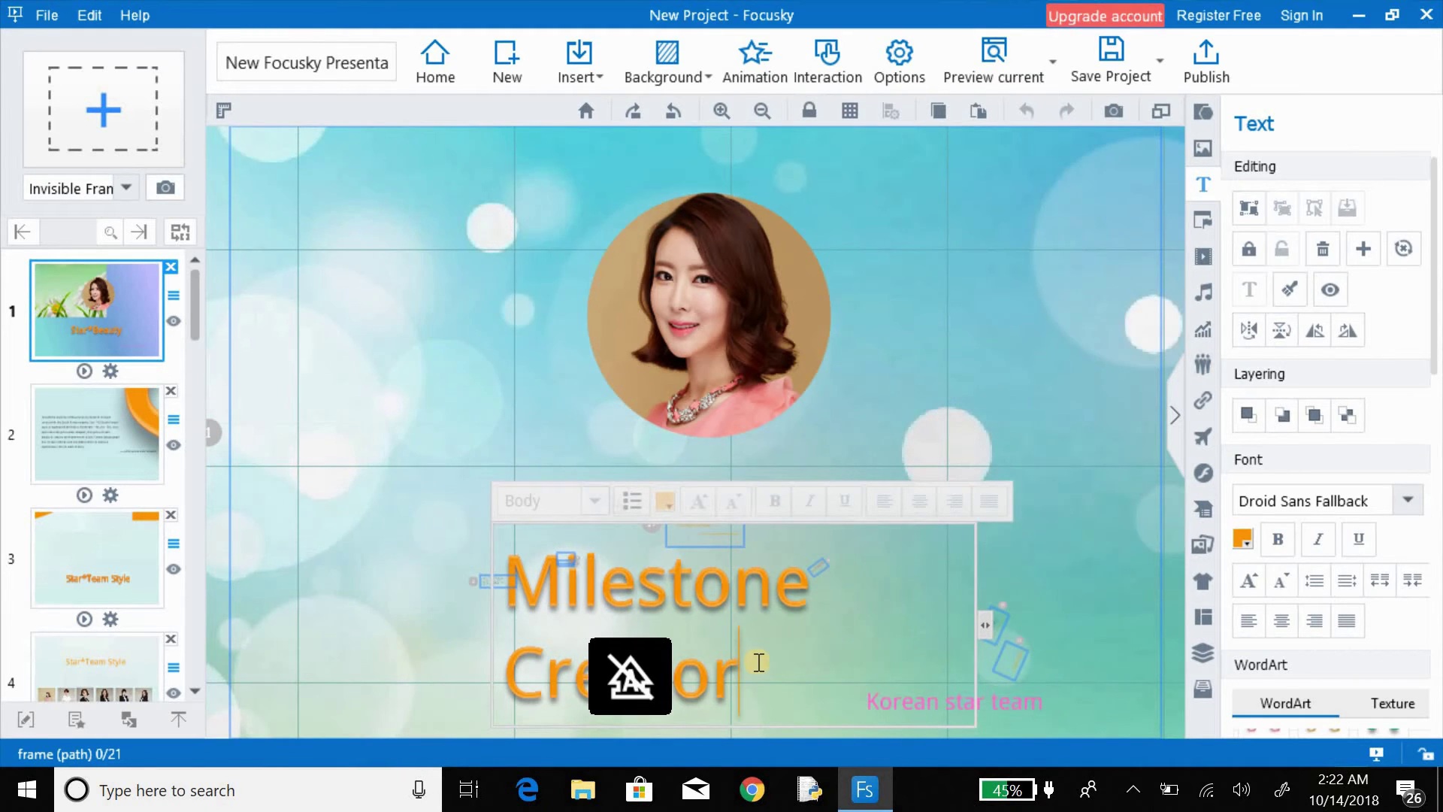
key(ctrl+a)
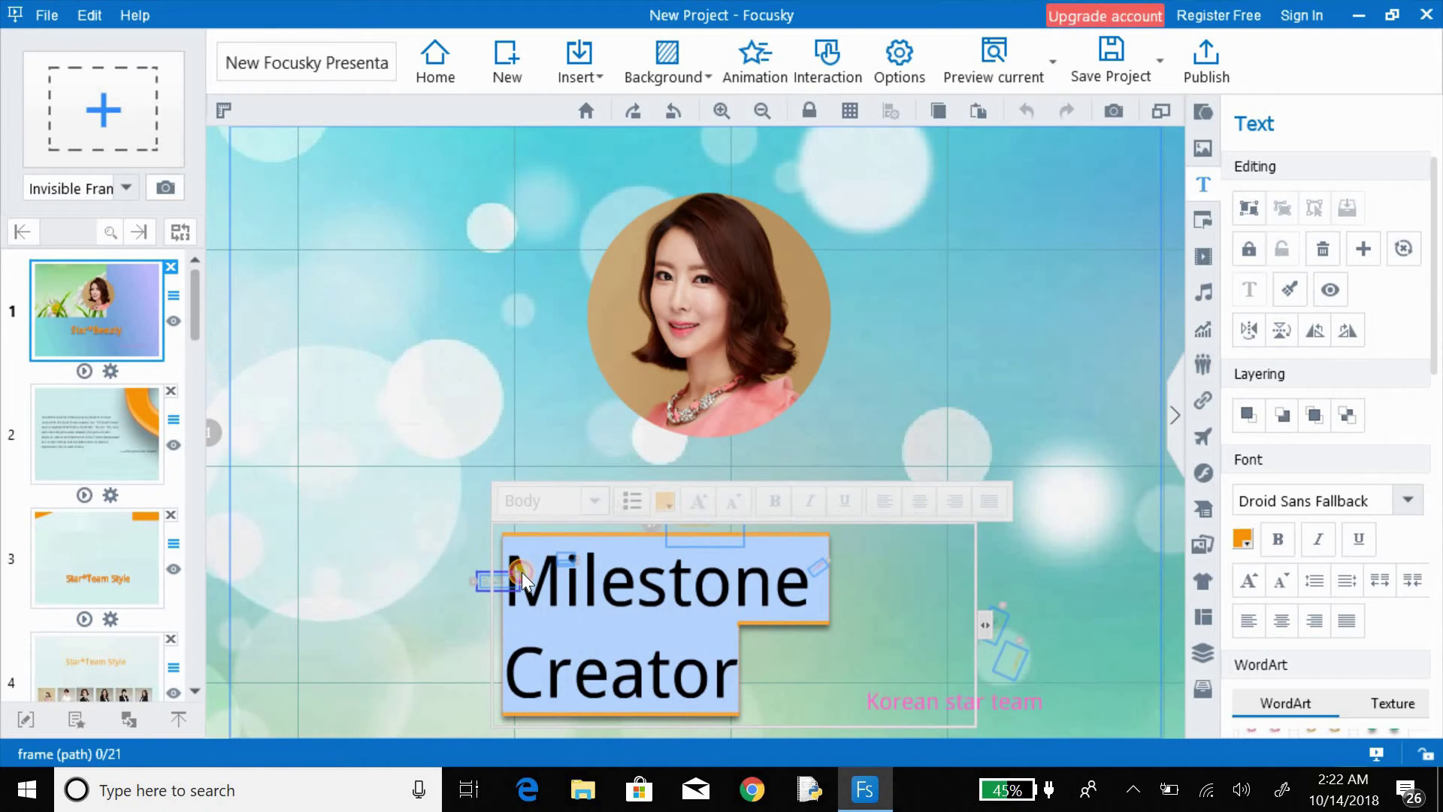
- Colour the Milestone Creator title red, make it italic and underlined, and centre it
click(666, 504)
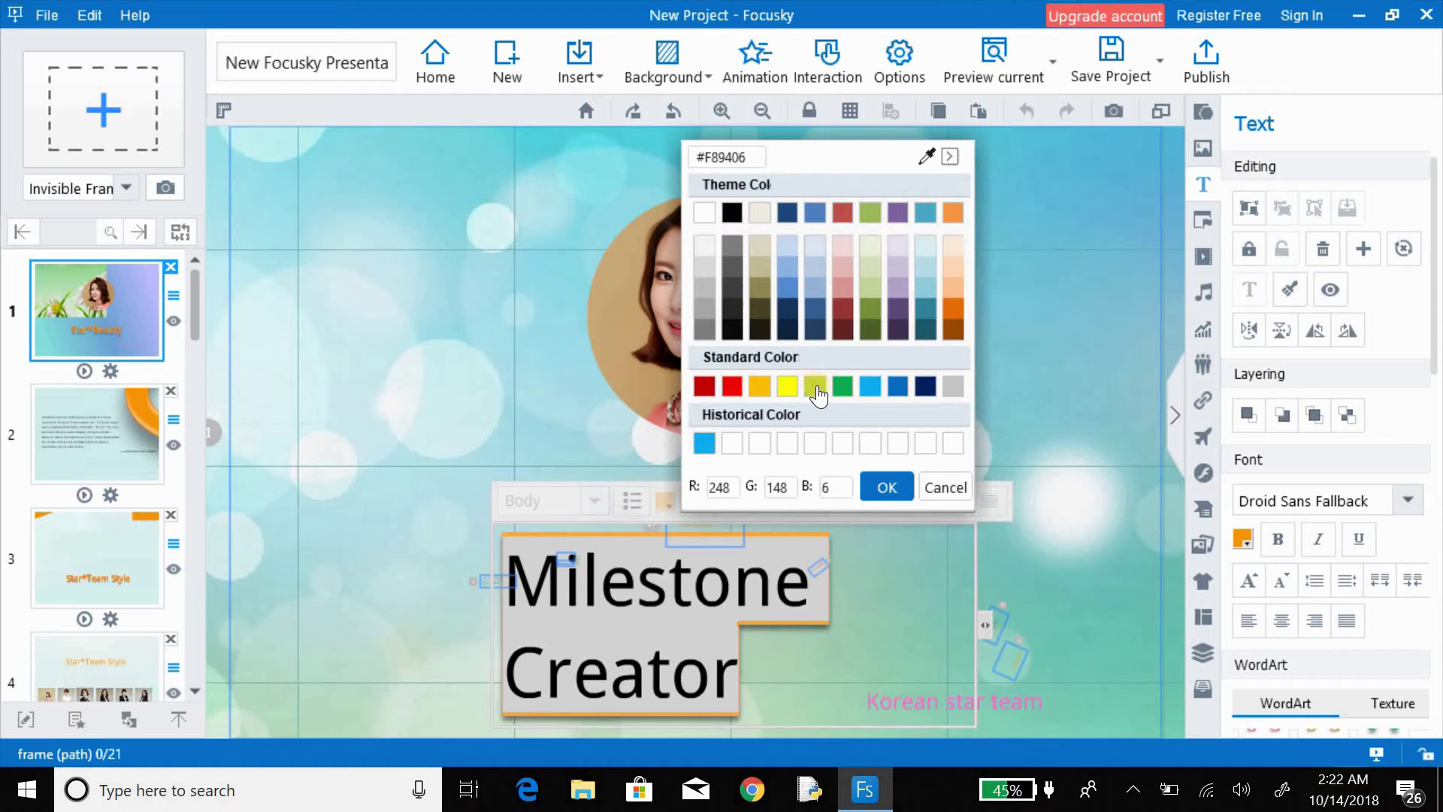
click(869, 386)
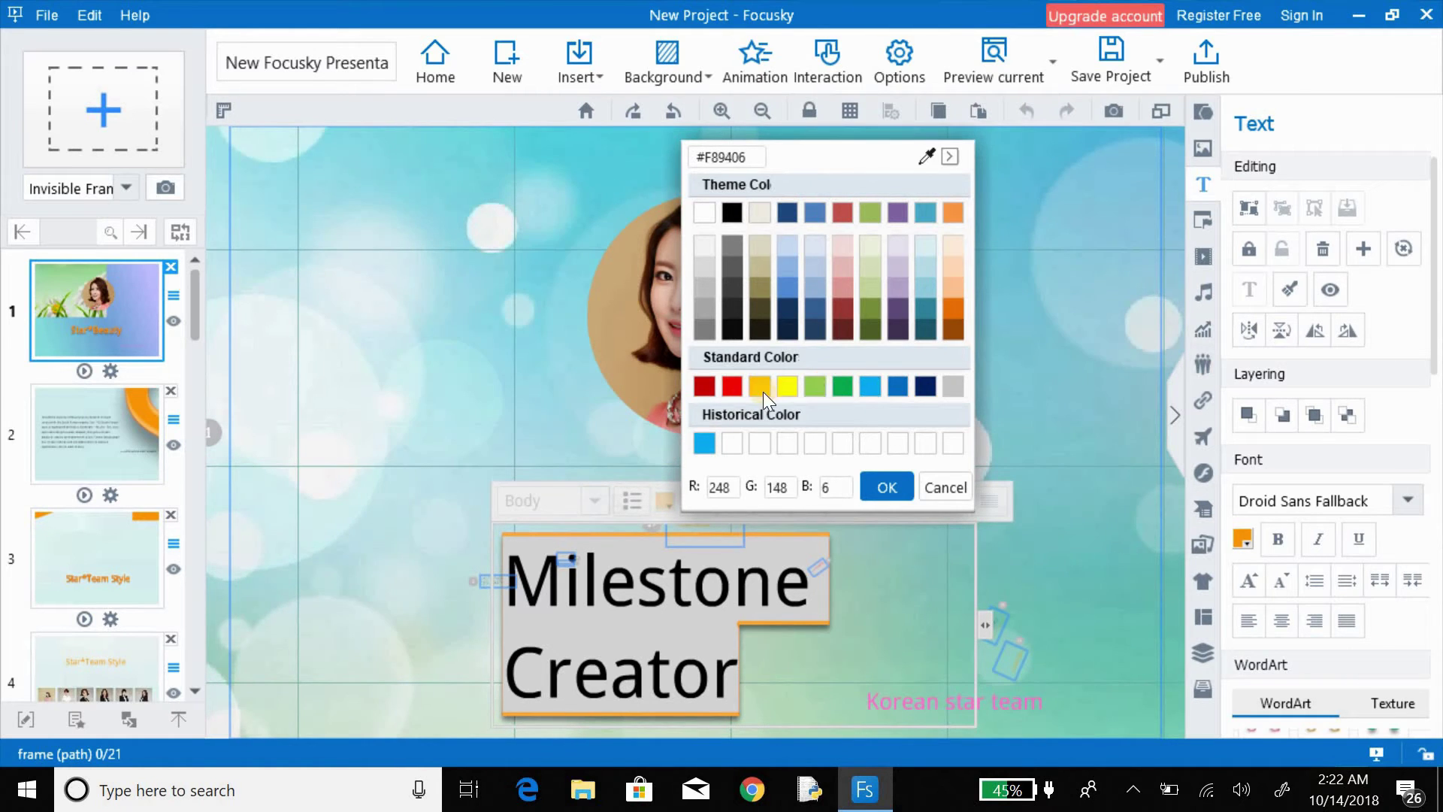
click(759, 386)
double_click(728, 388)
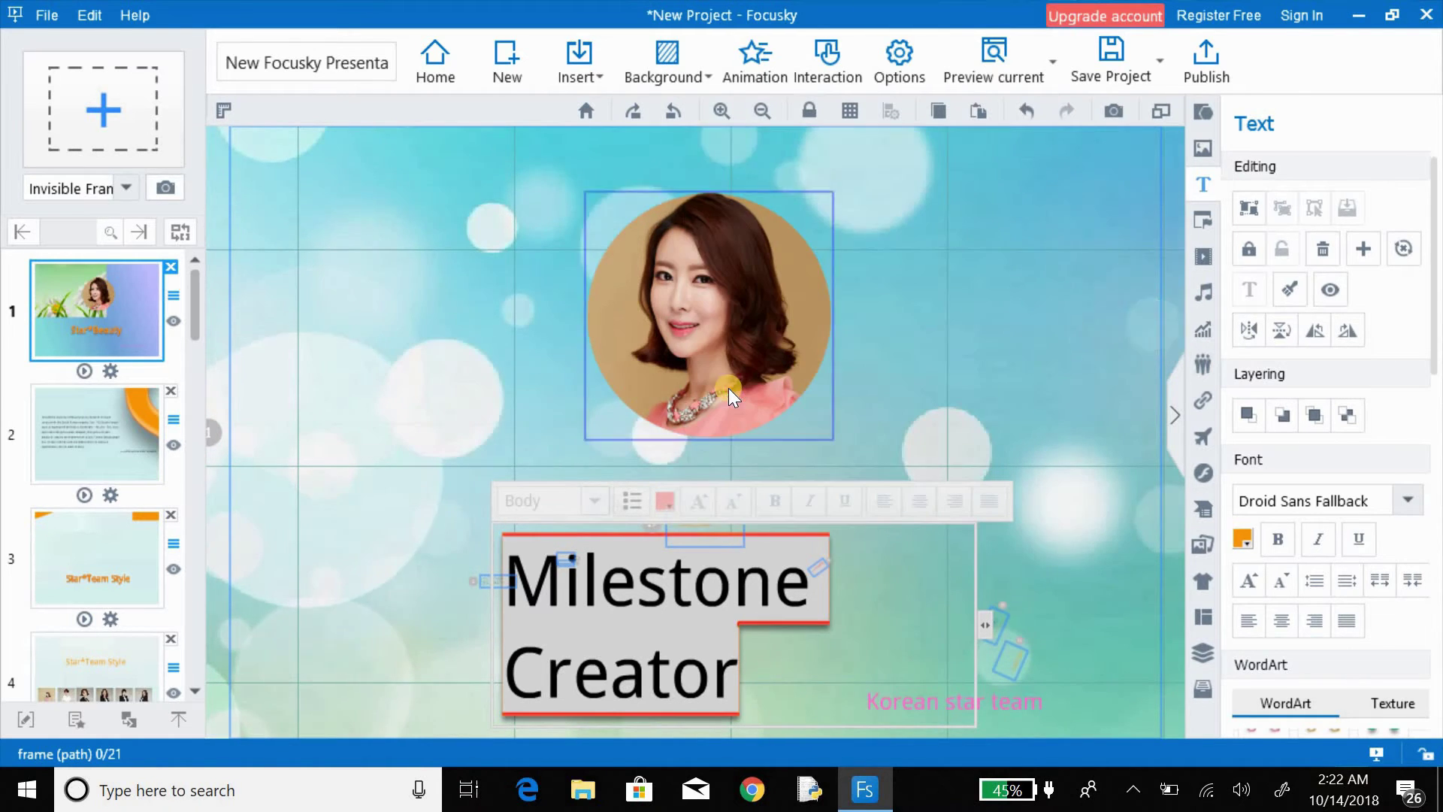
click(808, 510)
click(845, 513)
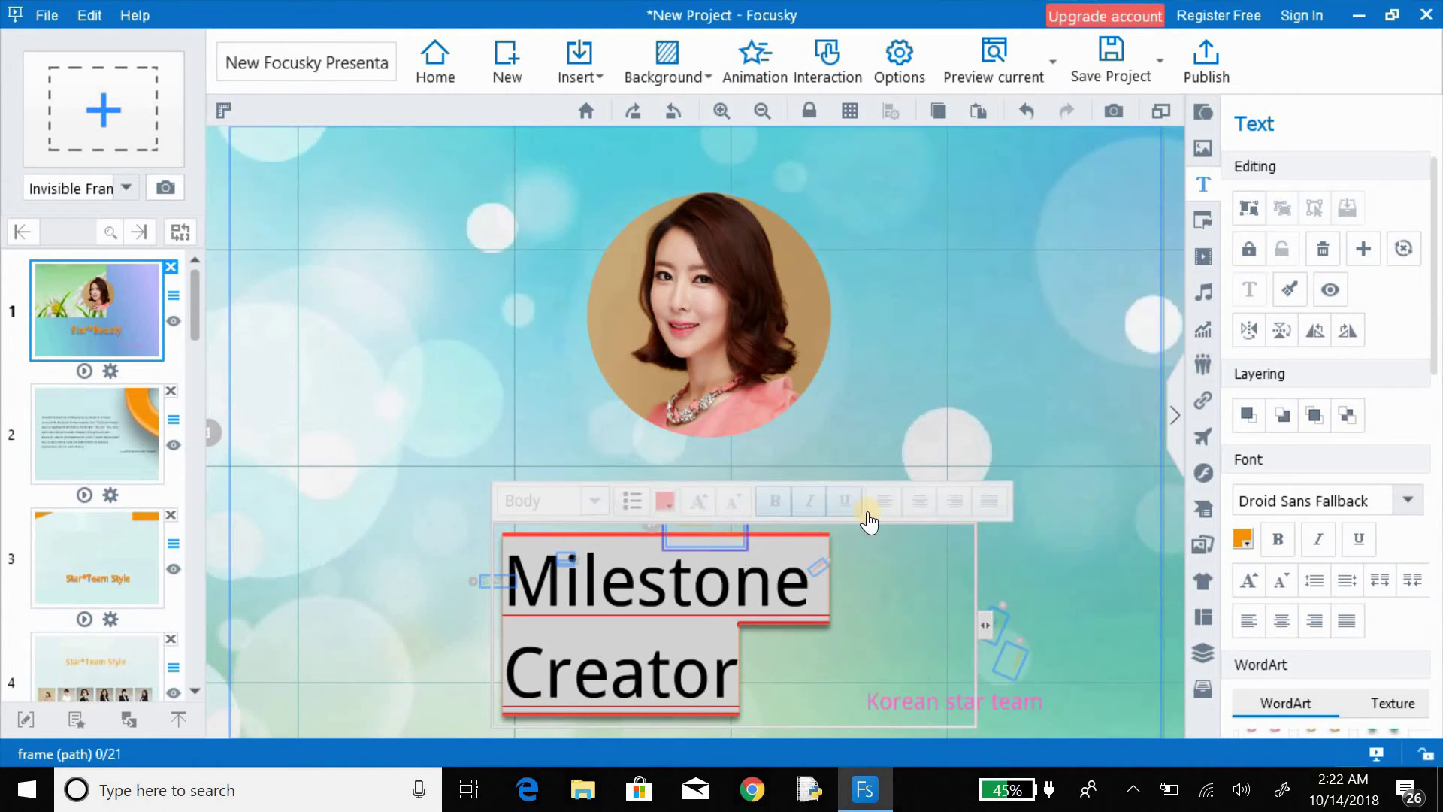
click(922, 503)
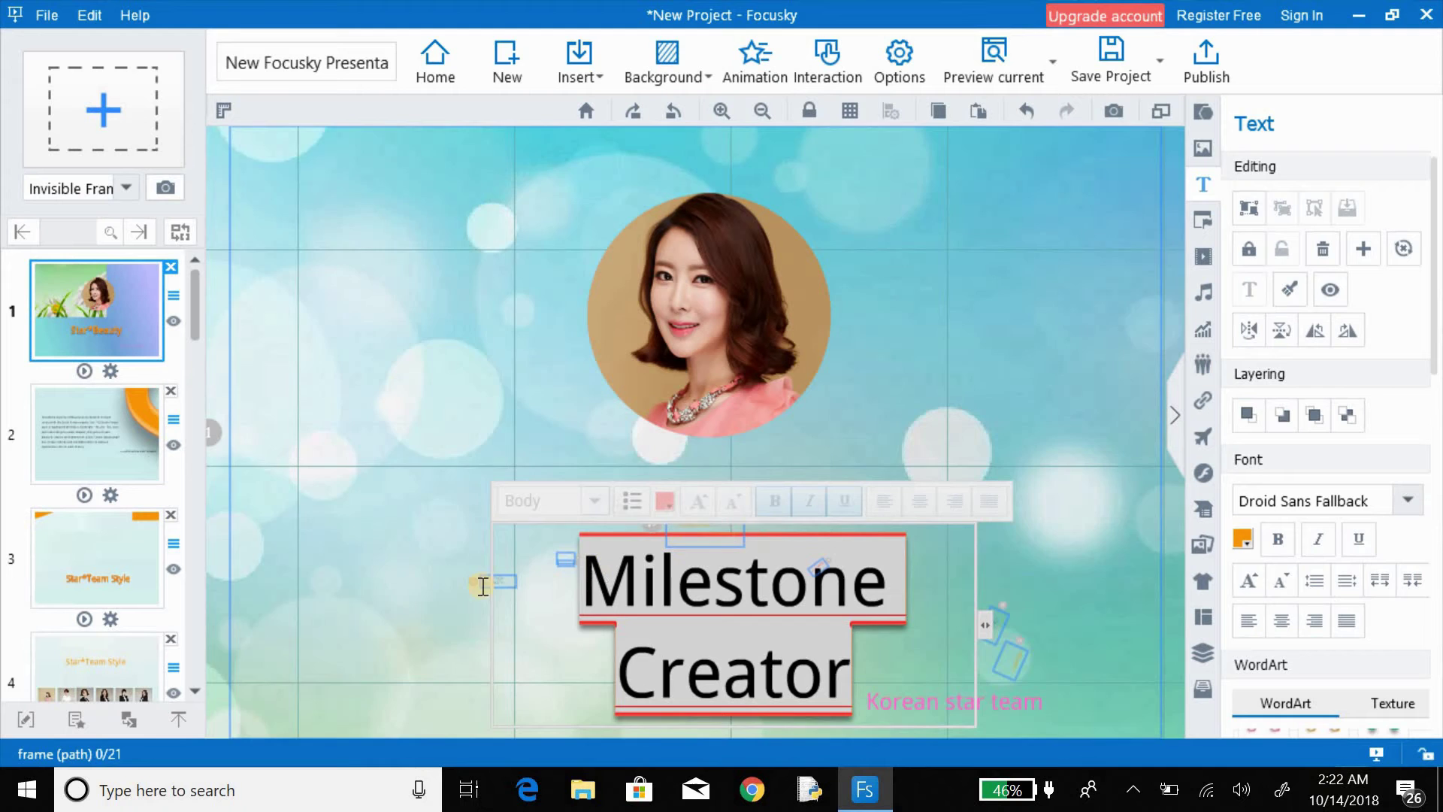
click(433, 580)
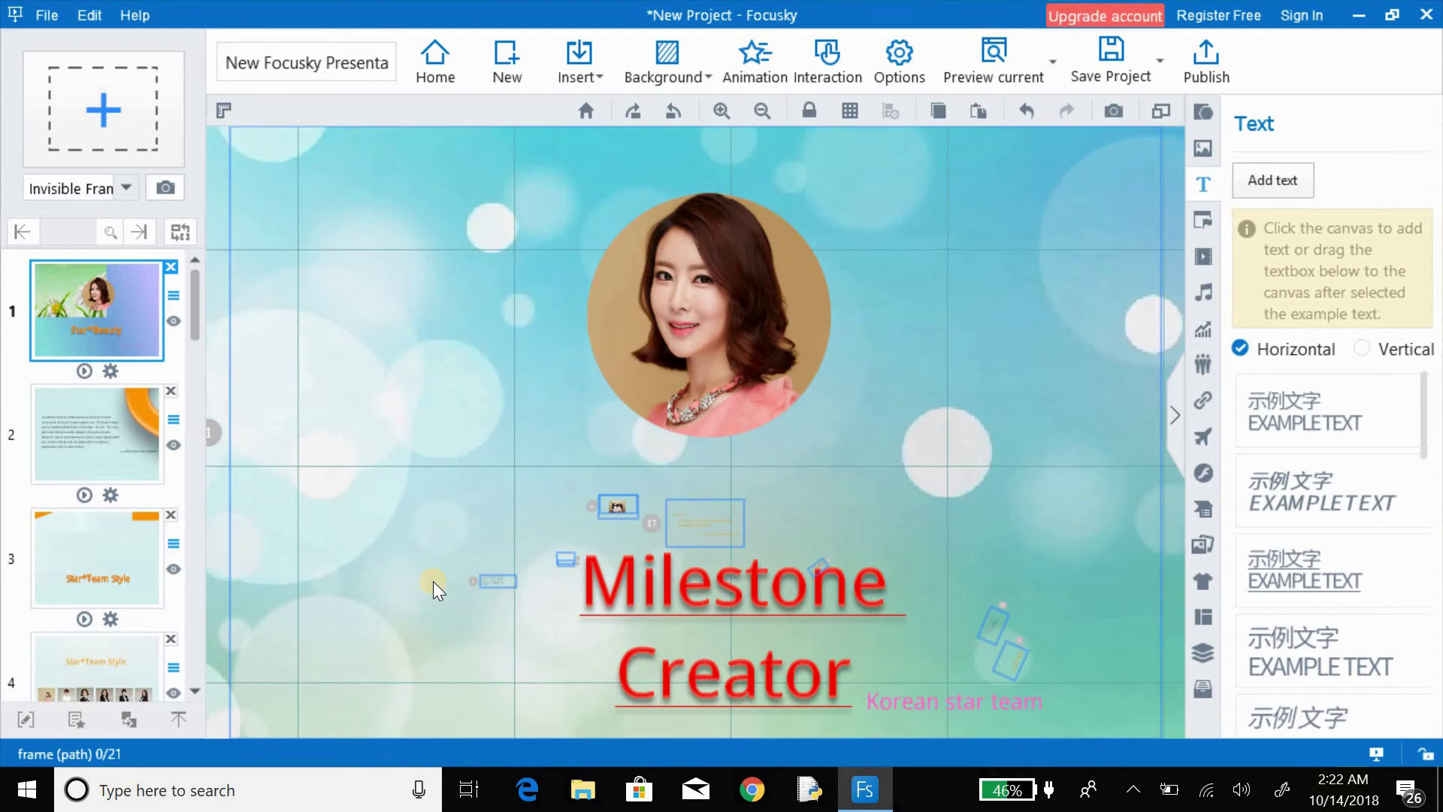
- Swap the portrait for IMG_20180105_155500 from Downloads, keeping its original proportions
click(708, 291)
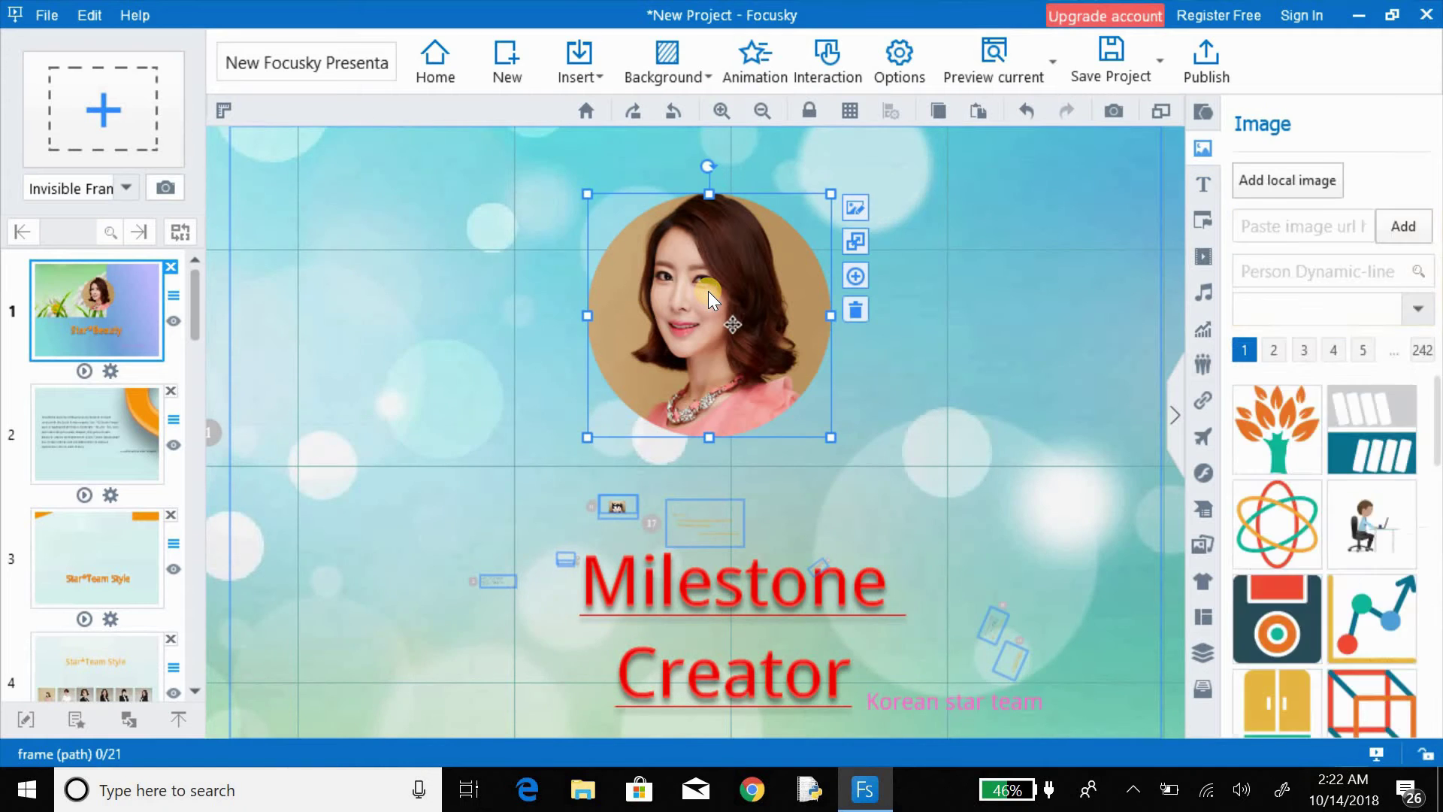
right_click(712, 290)
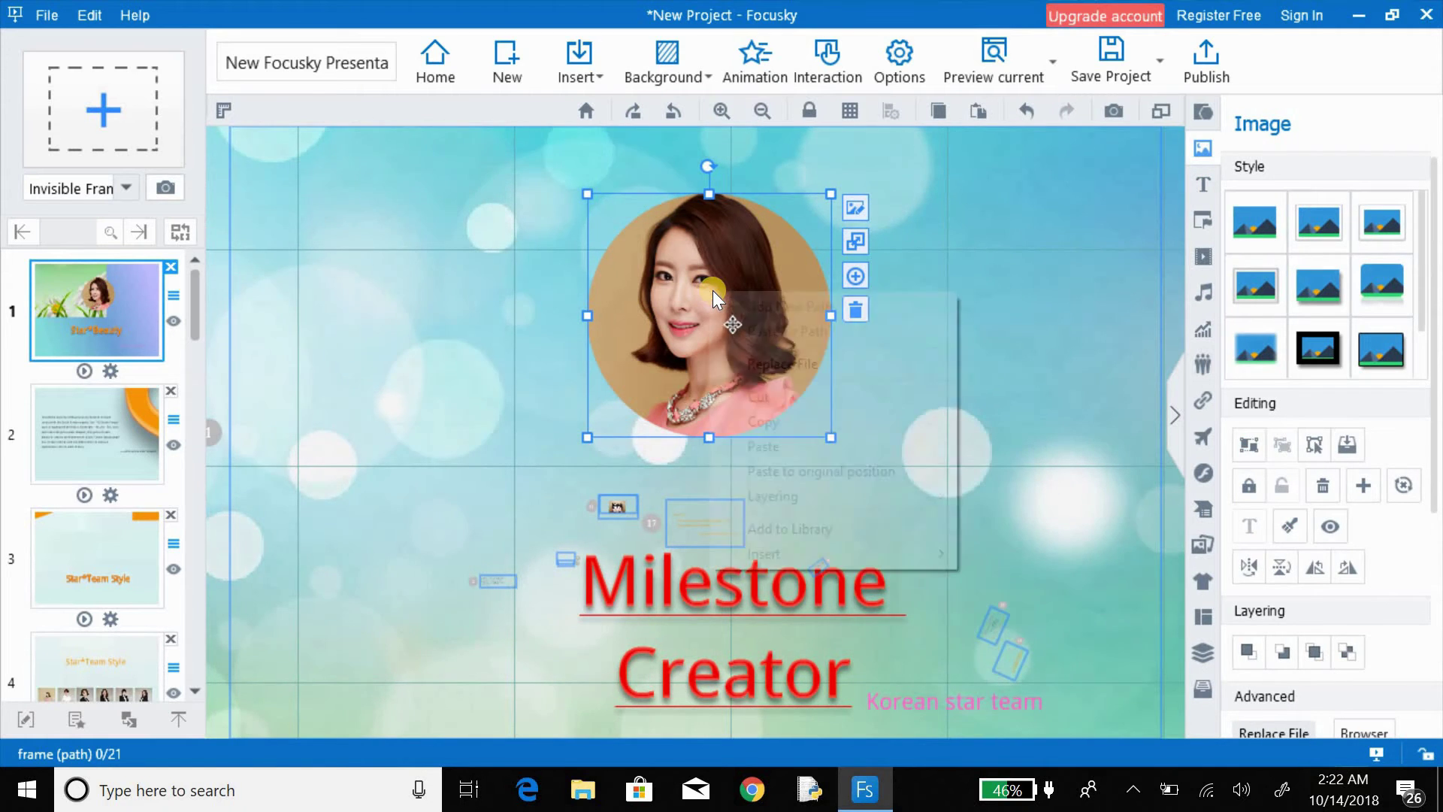
click(783, 364)
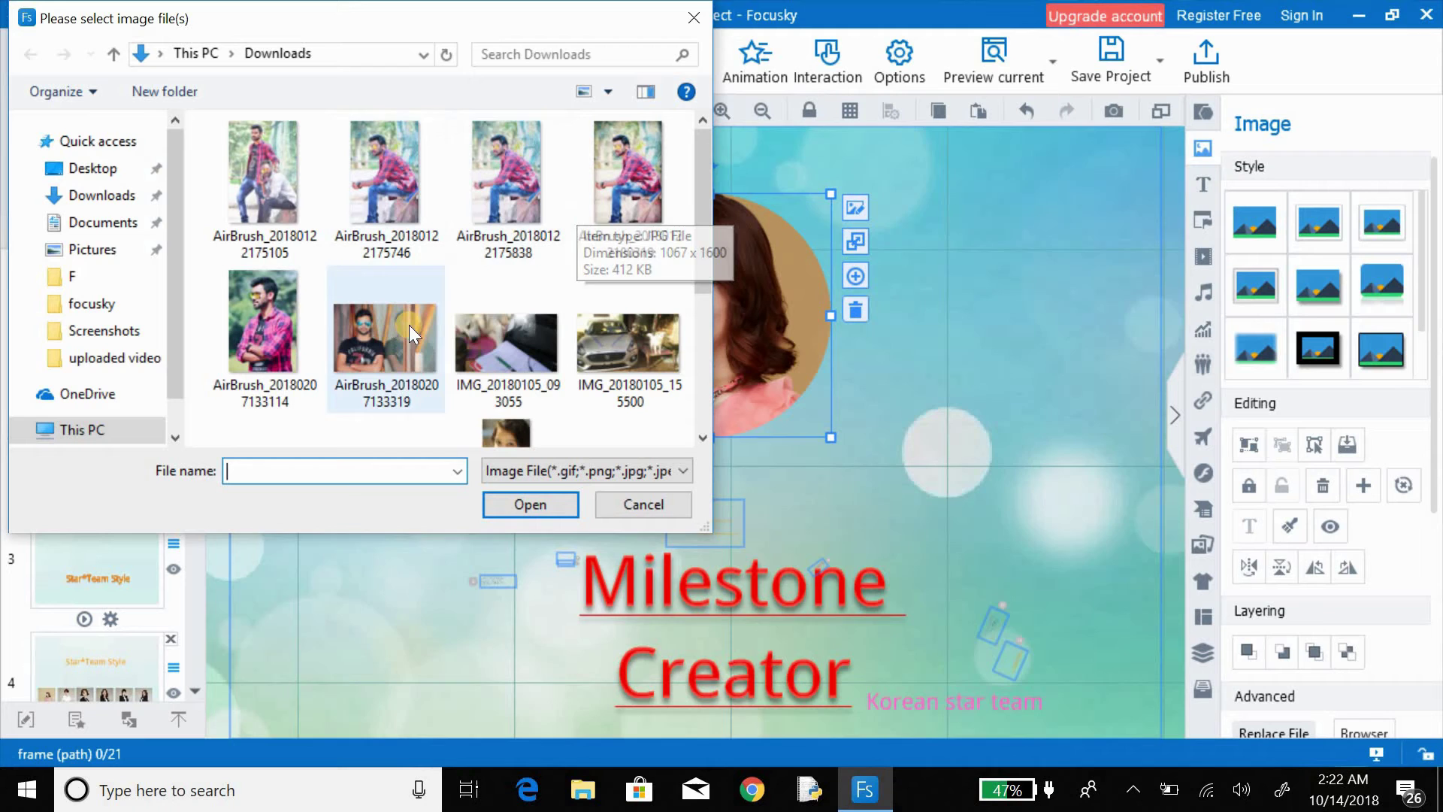
click(644, 336)
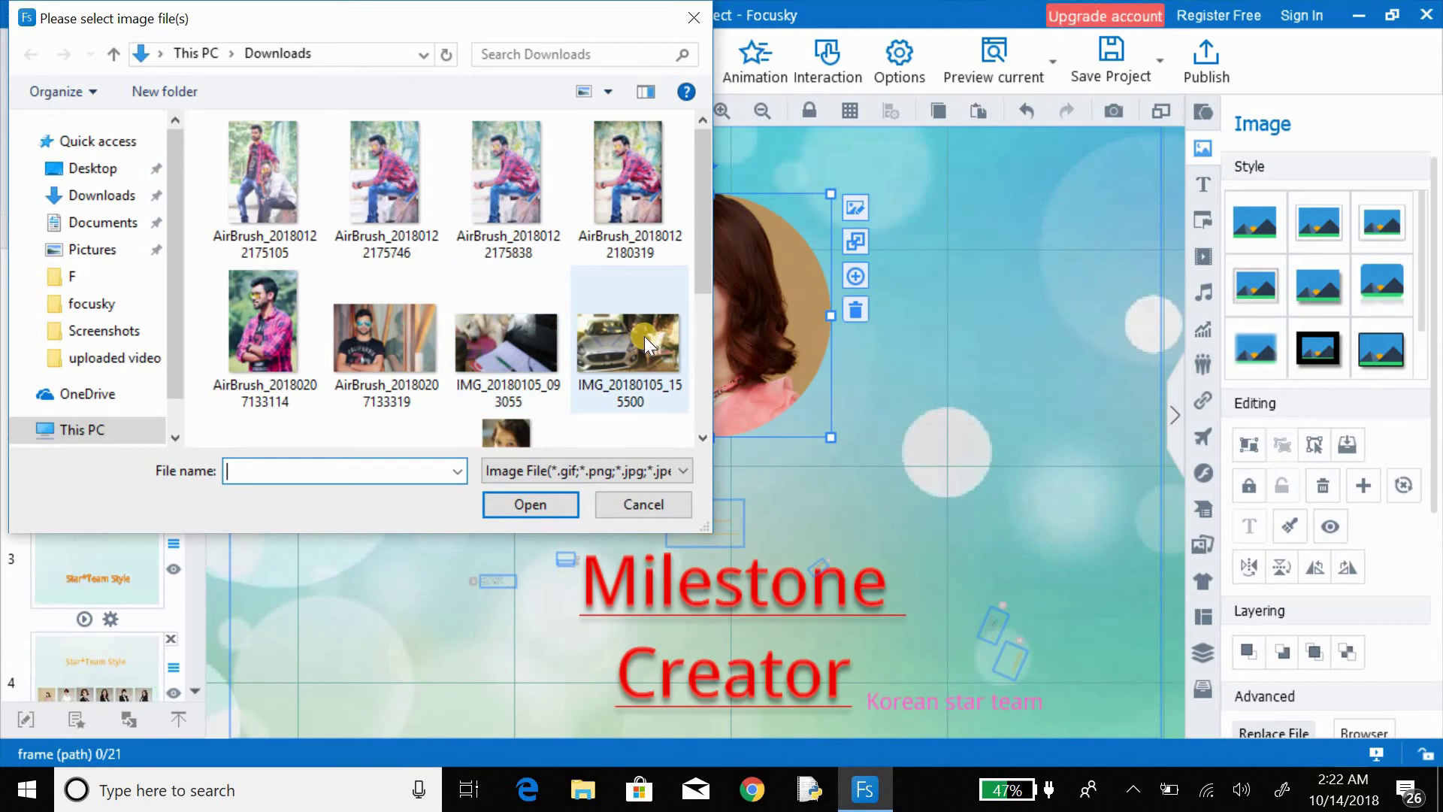
click(546, 498)
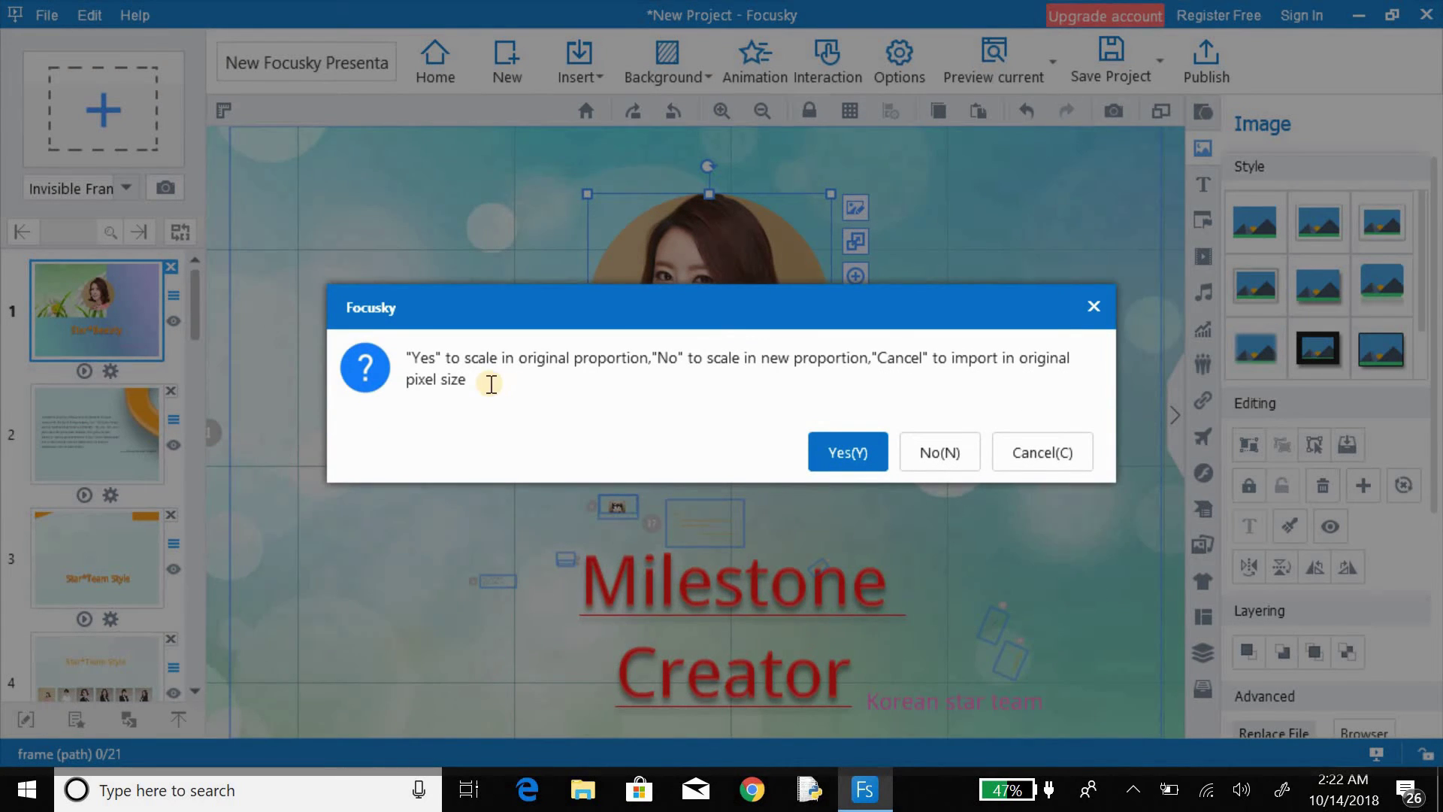
click(863, 453)
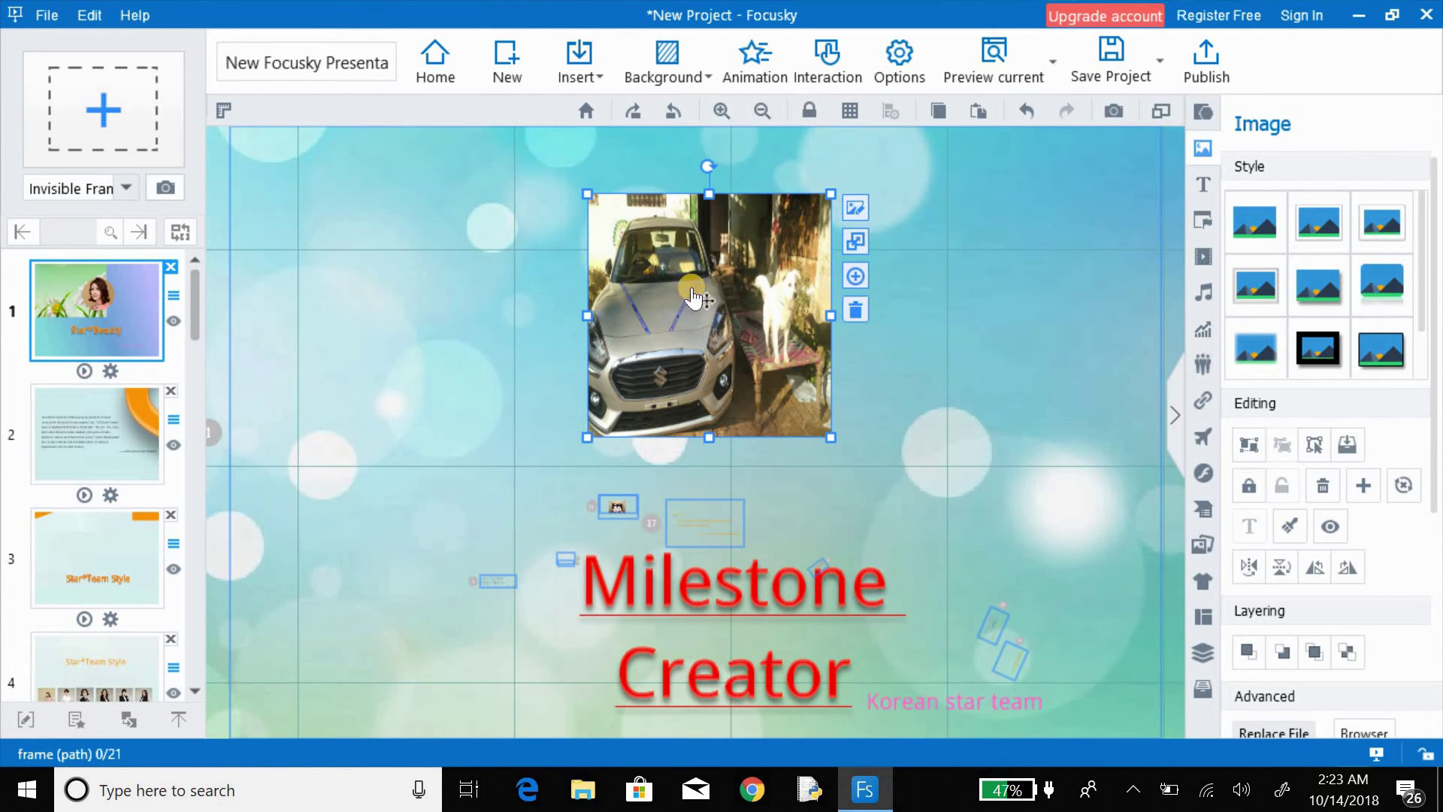
- Apply the circular dark-rimmed ellipse image style to the car photo, then deselect it
scroll(1317, 352, down, 1)
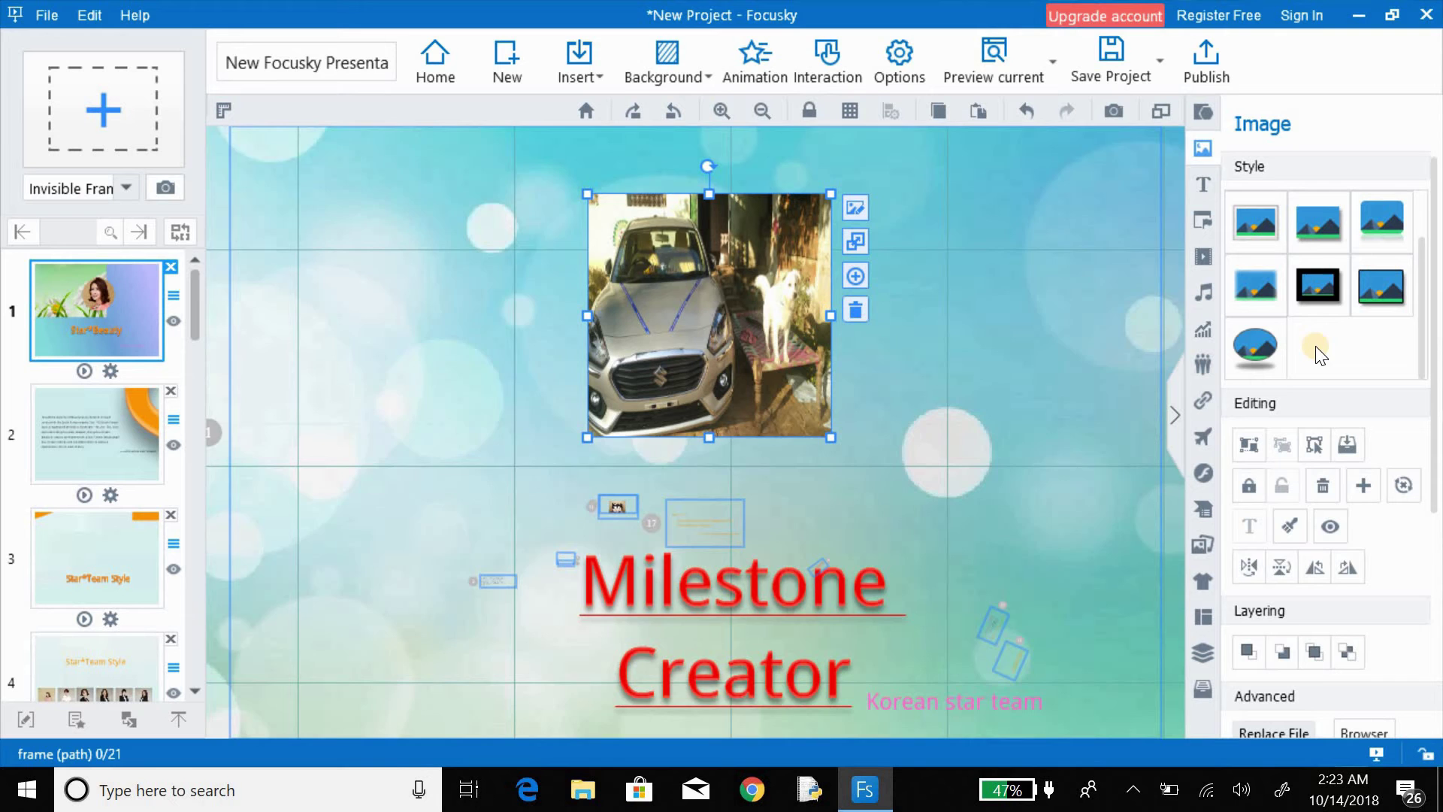
click(1254, 349)
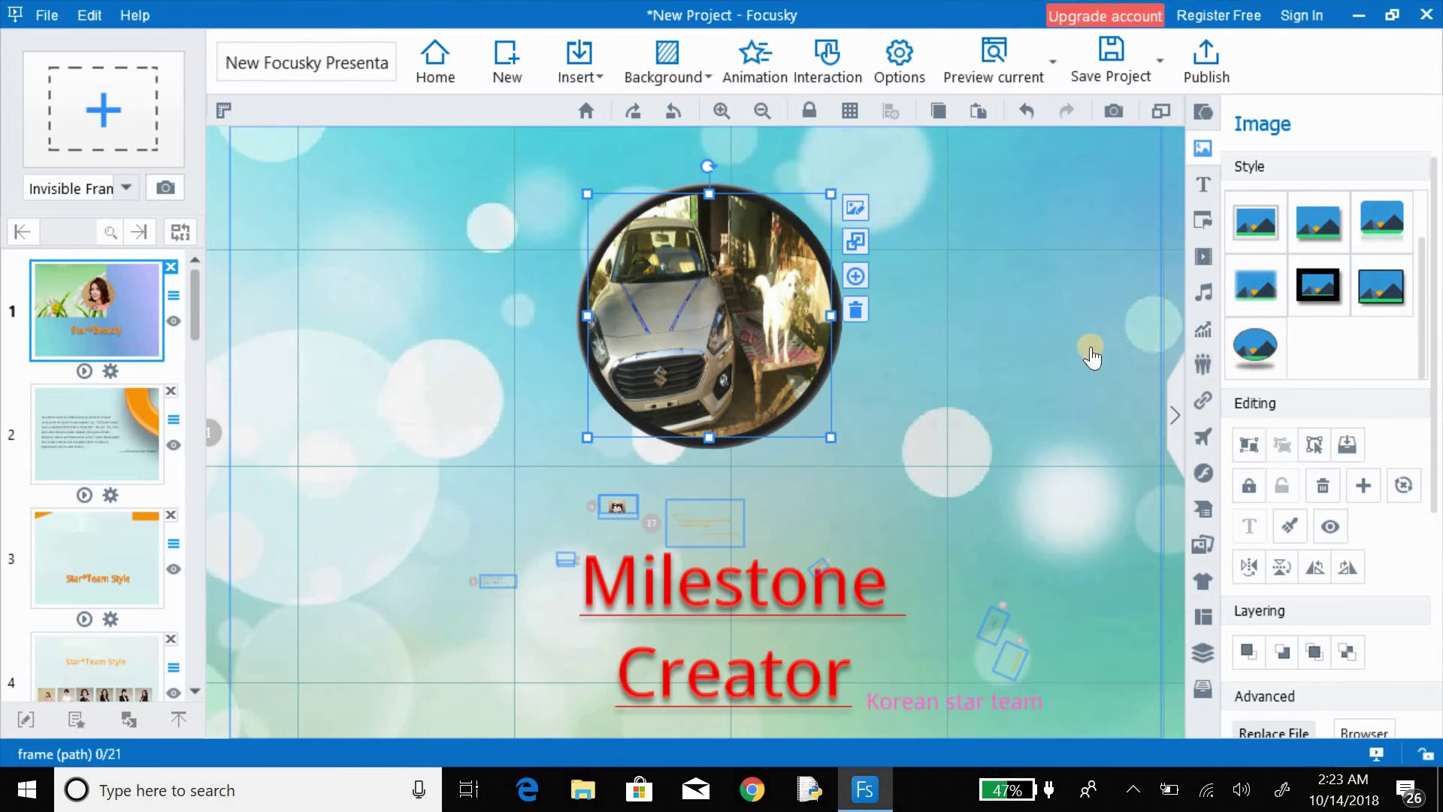
click(919, 330)
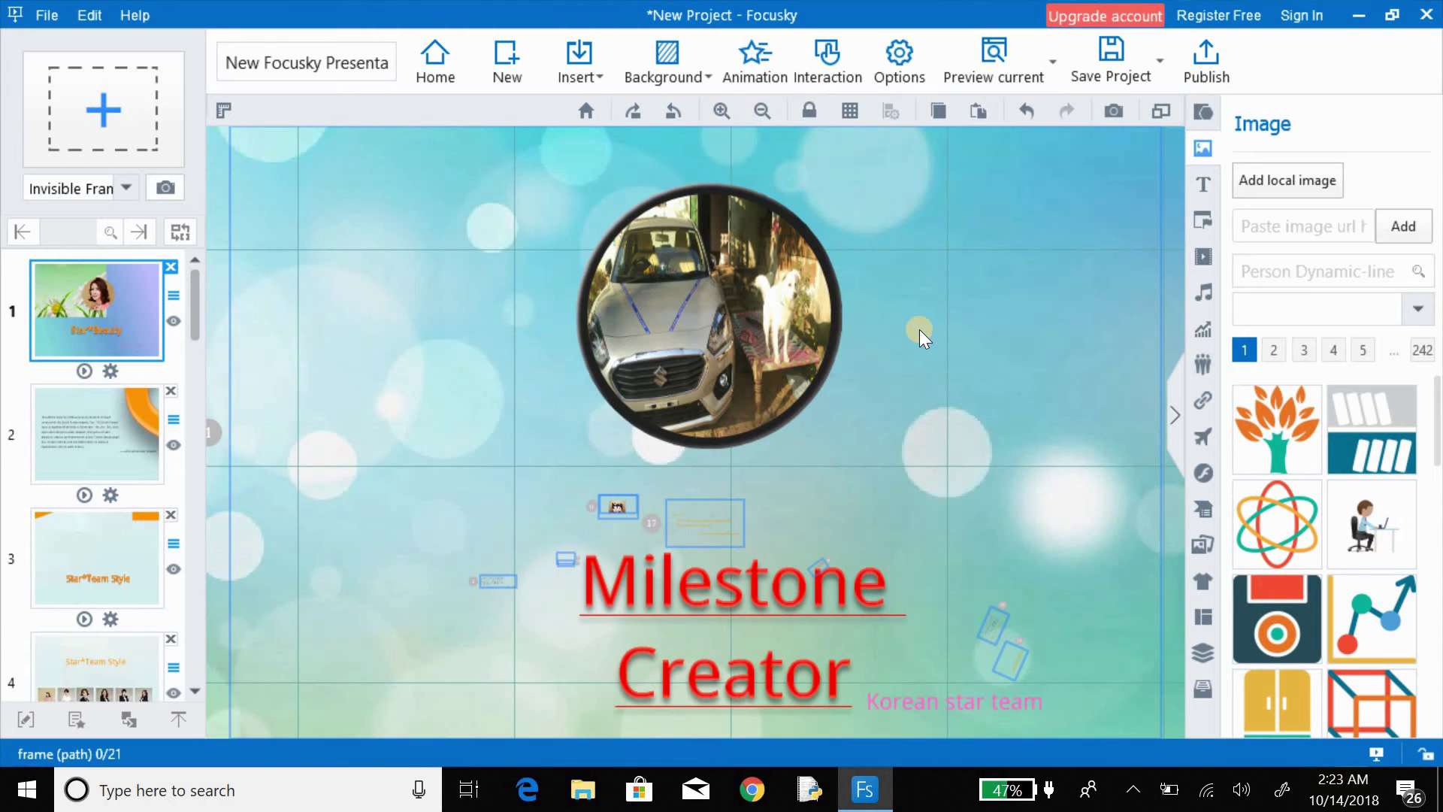
click(806, 565)
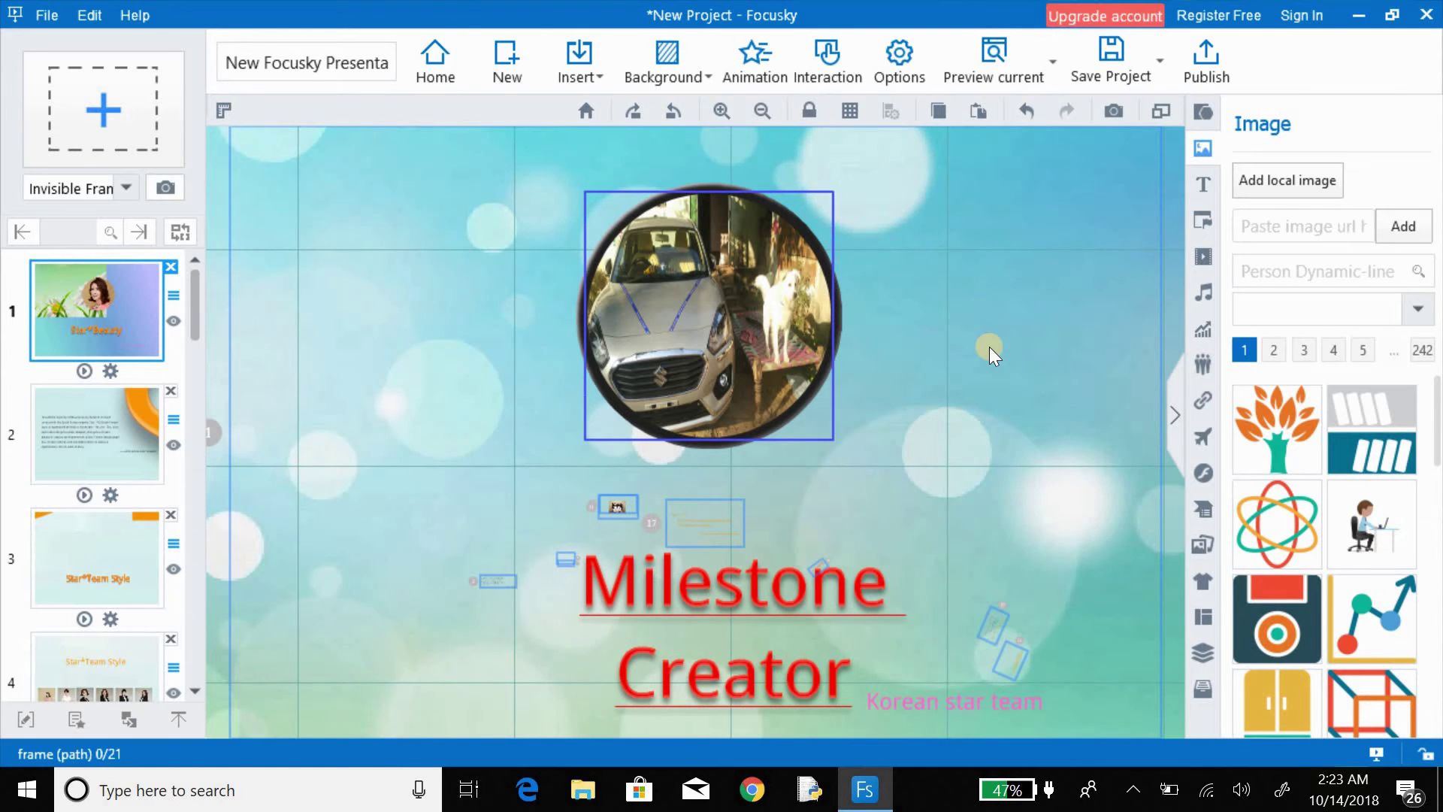
- Play the 21-frame presentation in full-screen preview and advance past the title frame
click(1379, 752)
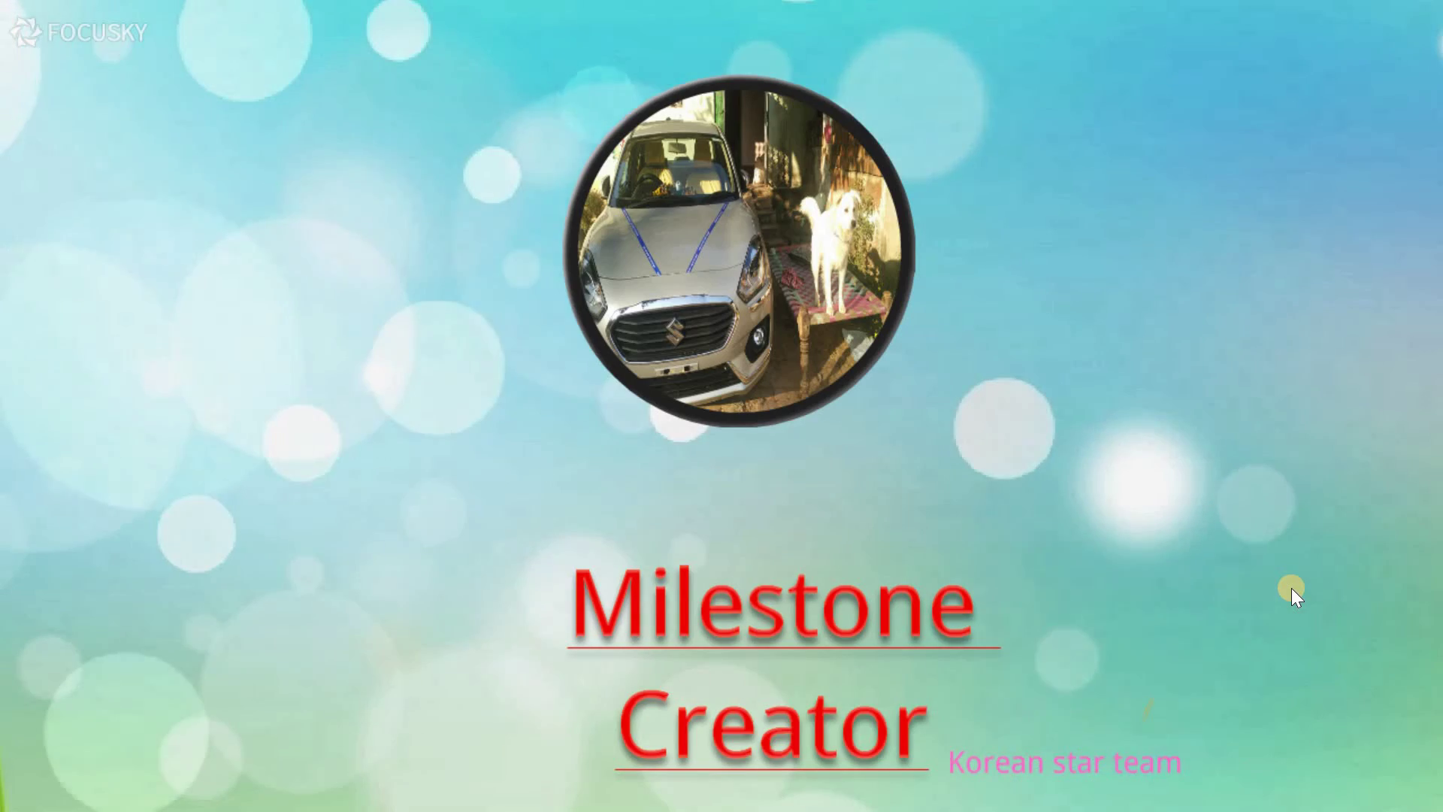
click(1292, 588)
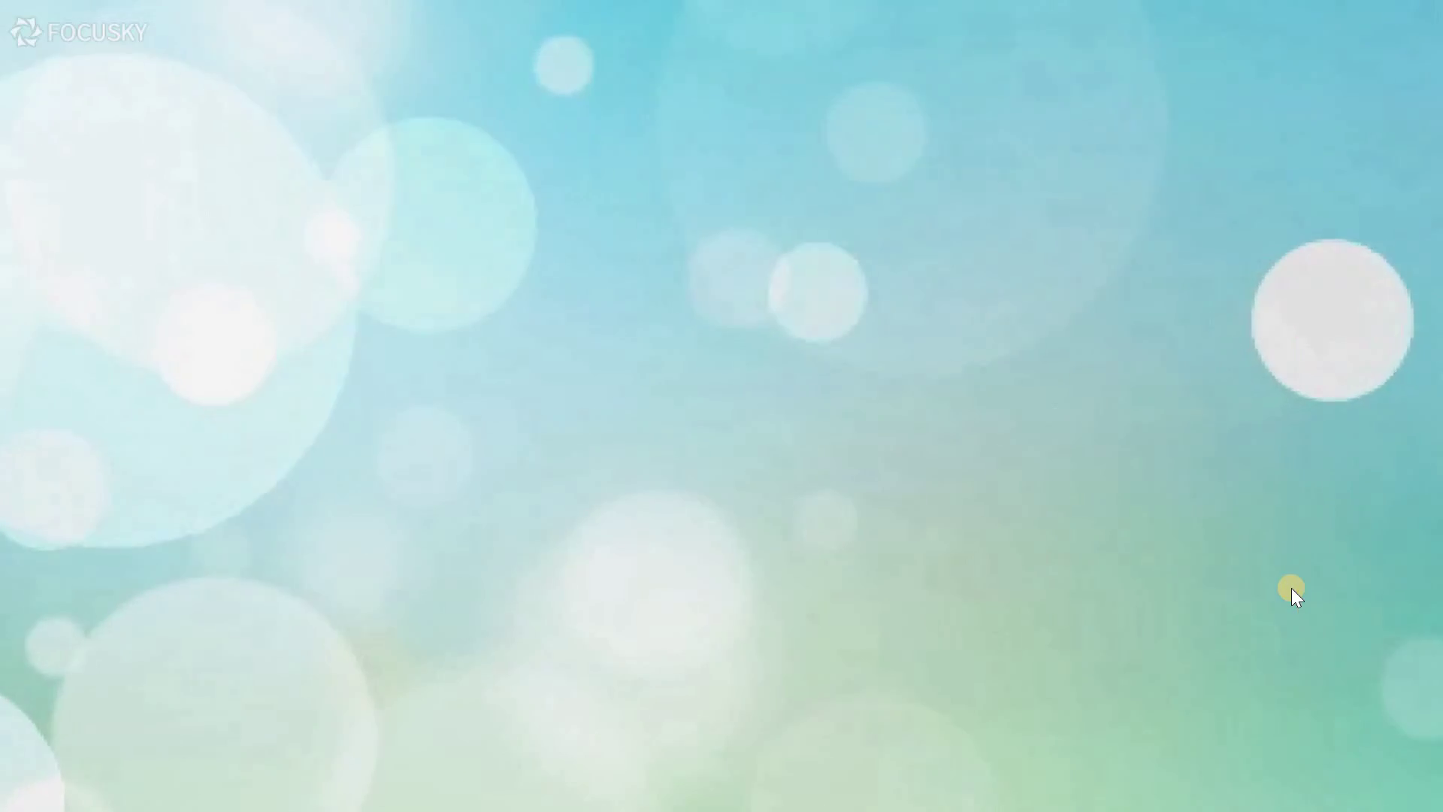